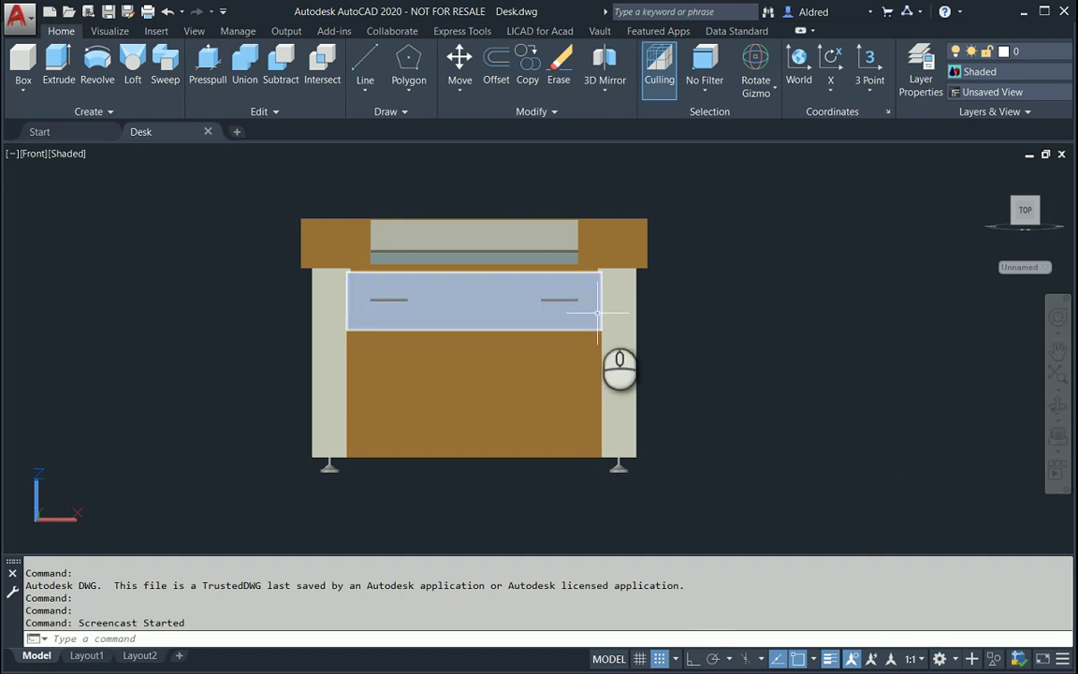
Orbit the desk, then restore its upright front view with the ViewCube
{"action": "middle_click_drag", "start_coordinate": [599, 313], "coordinate": [483, 353], "text": "shift"}
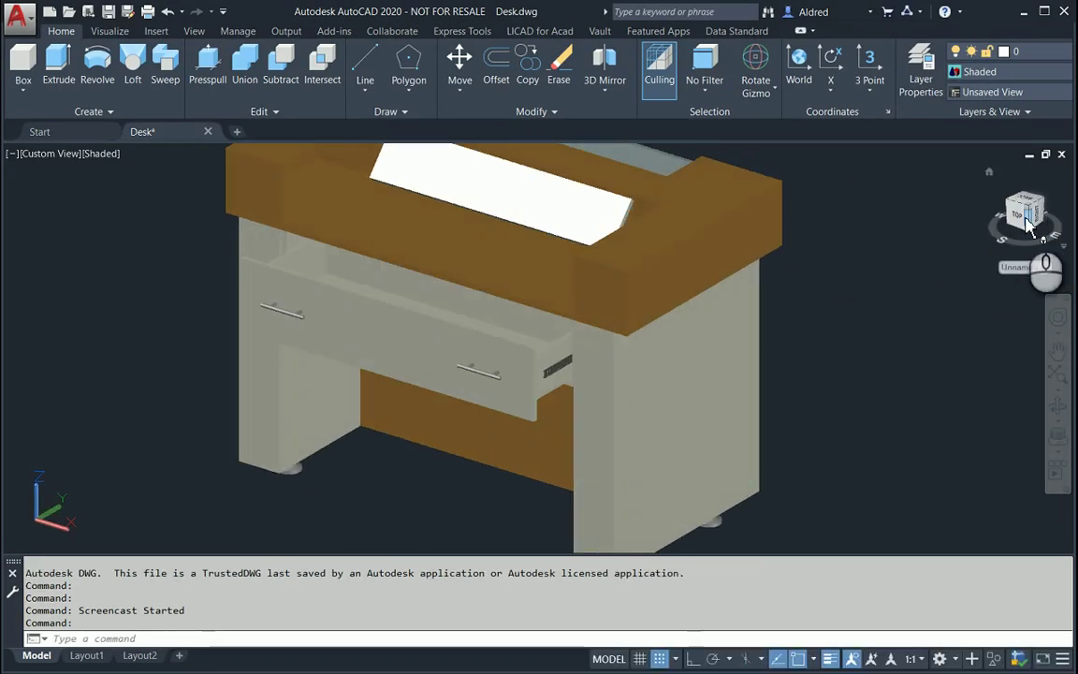
{"action": "left_click", "coordinate": [1021, 218]}
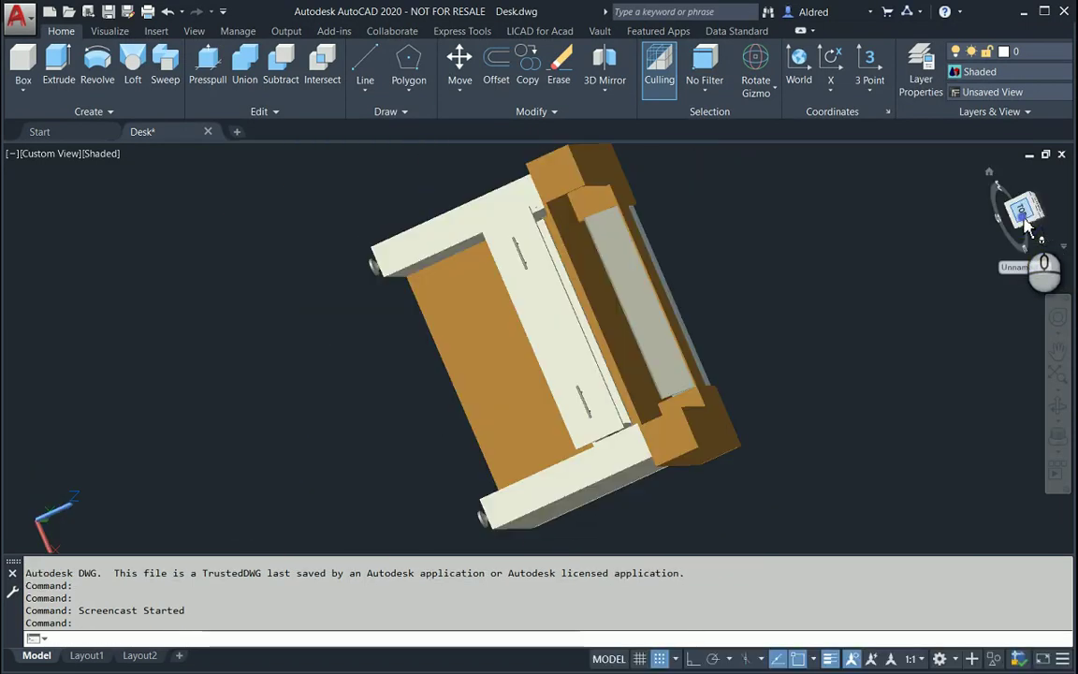
{"action": "left_click", "coordinate": [1054, 171]}
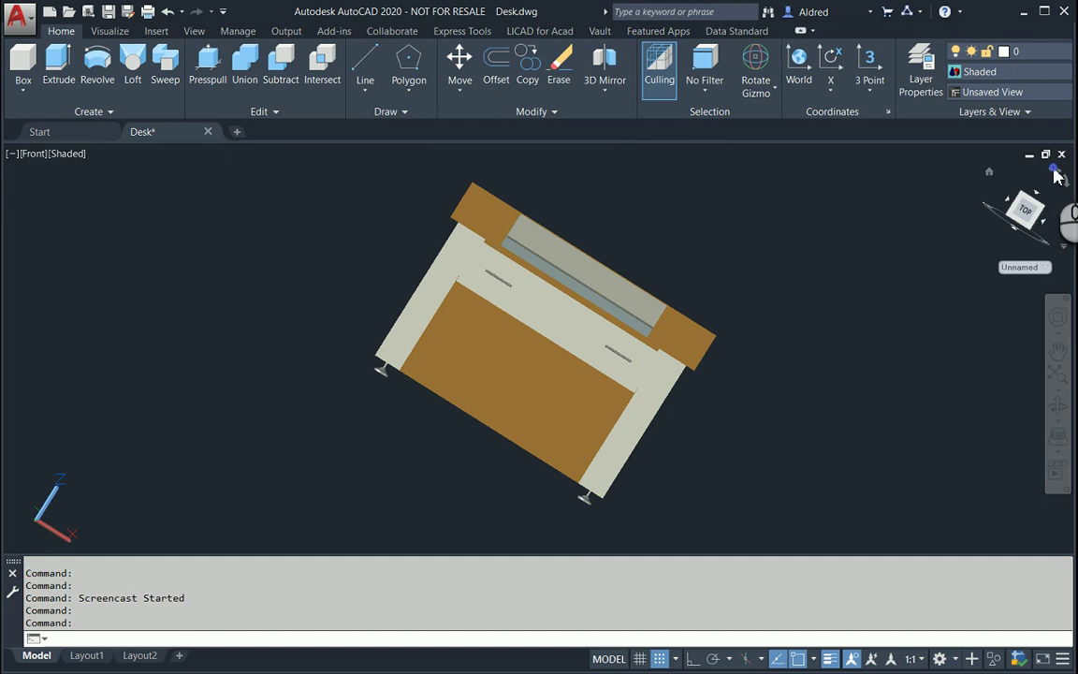
Adjust the zoom and position of the desk, then close the Desk drawing
{"action": "scroll", "coordinate": [614, 429], "scroll_direction": "down", "scroll_amount": 2}
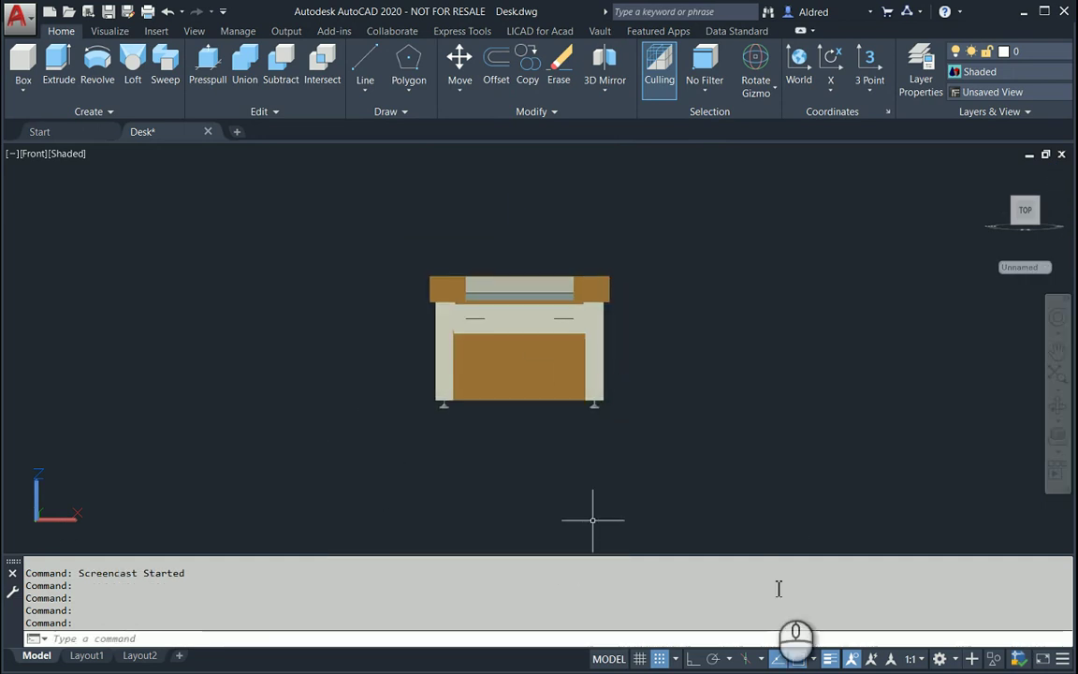
{"action": "scroll", "coordinate": [478, 337], "scroll_direction": "up", "scroll_amount": 2}
{"action": "scroll", "coordinate": [479, 337], "scroll_direction": "up", "scroll_amount": 2}
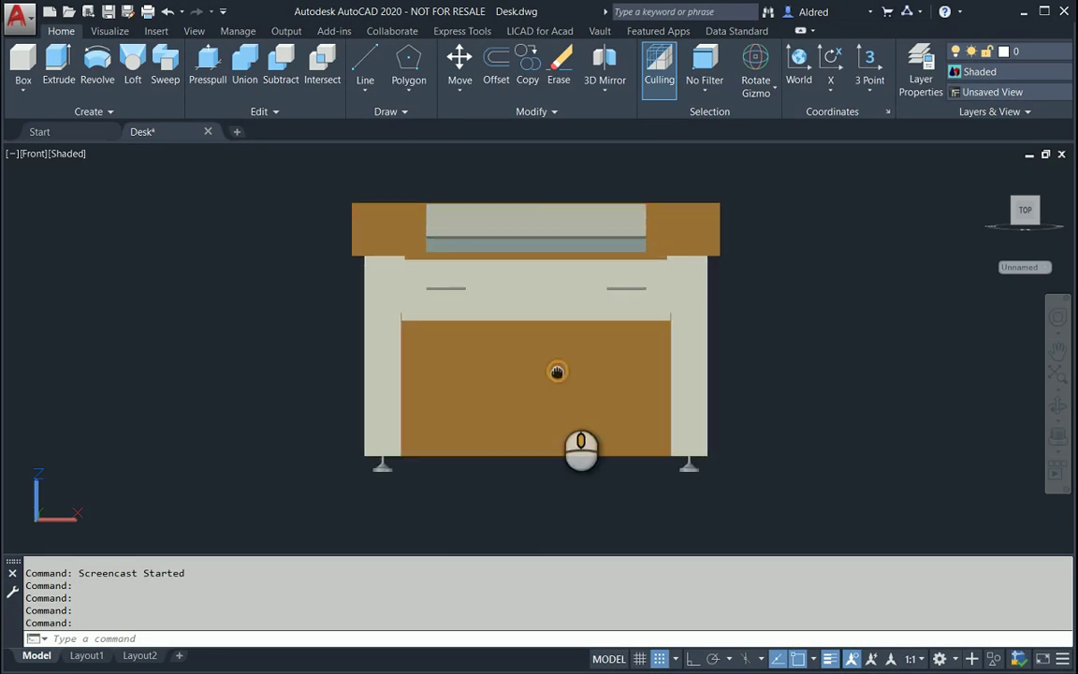
{"action": "middle_click_drag", "start_coordinate": [559, 373], "coordinate": [560, 410]}
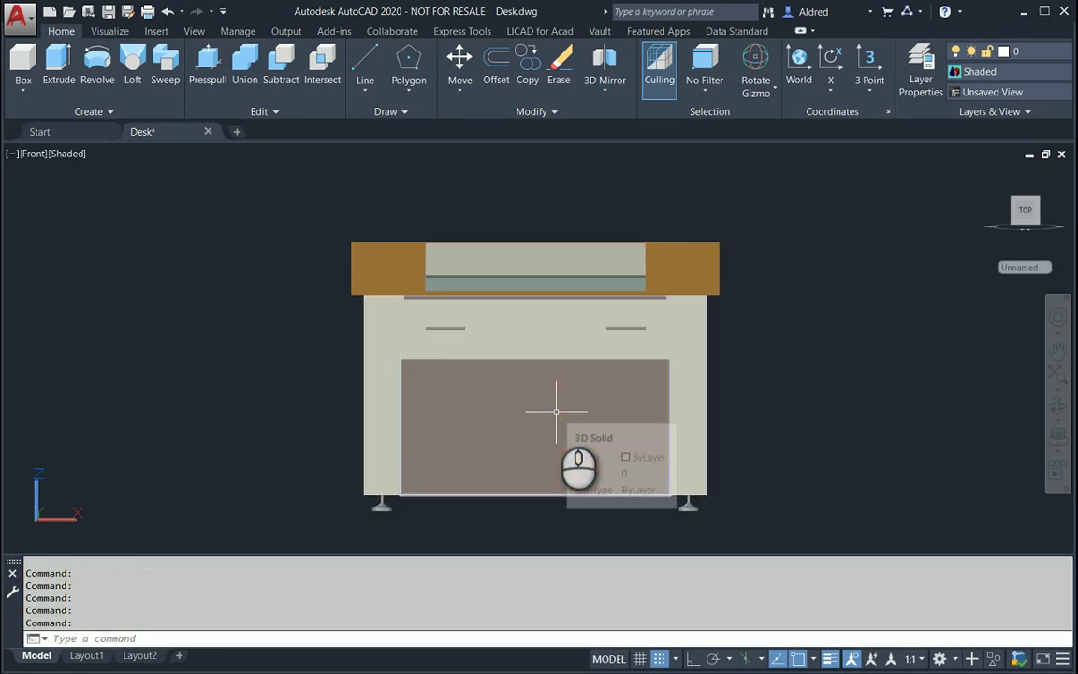
{"action": "left_click", "coordinate": [1061, 155]}
Save the changes to Desk.dwg and reopen it from the Start page's Recent Documents
{"action": "left_click", "coordinate": [504, 384]}
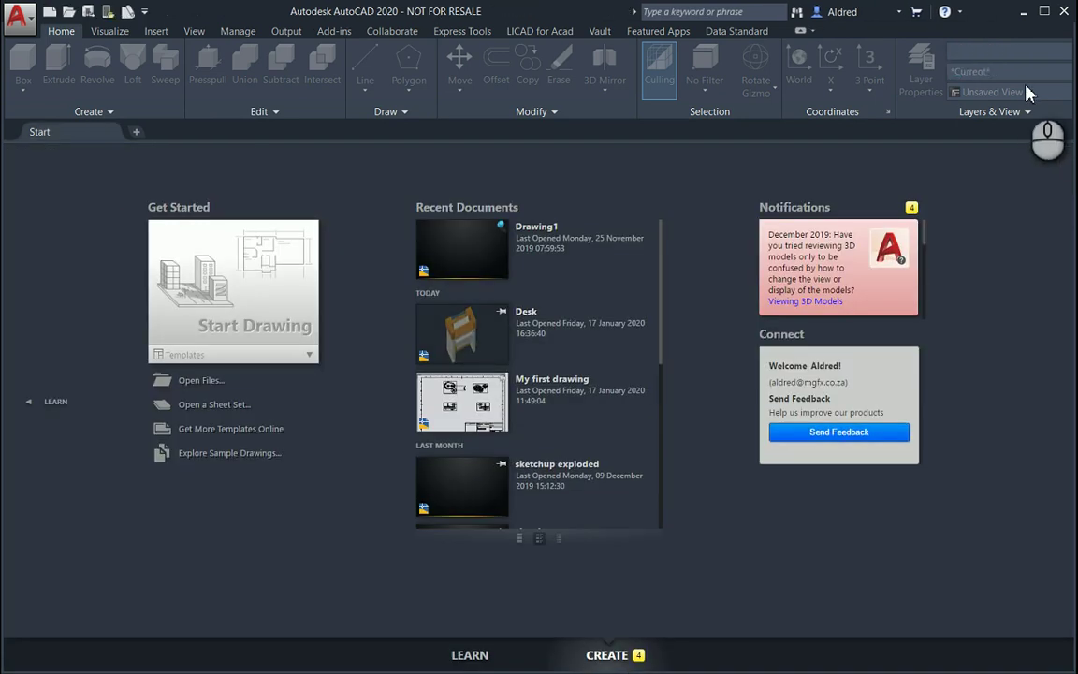
{"action": "left_click", "coordinate": [1025, 14]}
{"action": "left_click", "coordinate": [468, 301]}
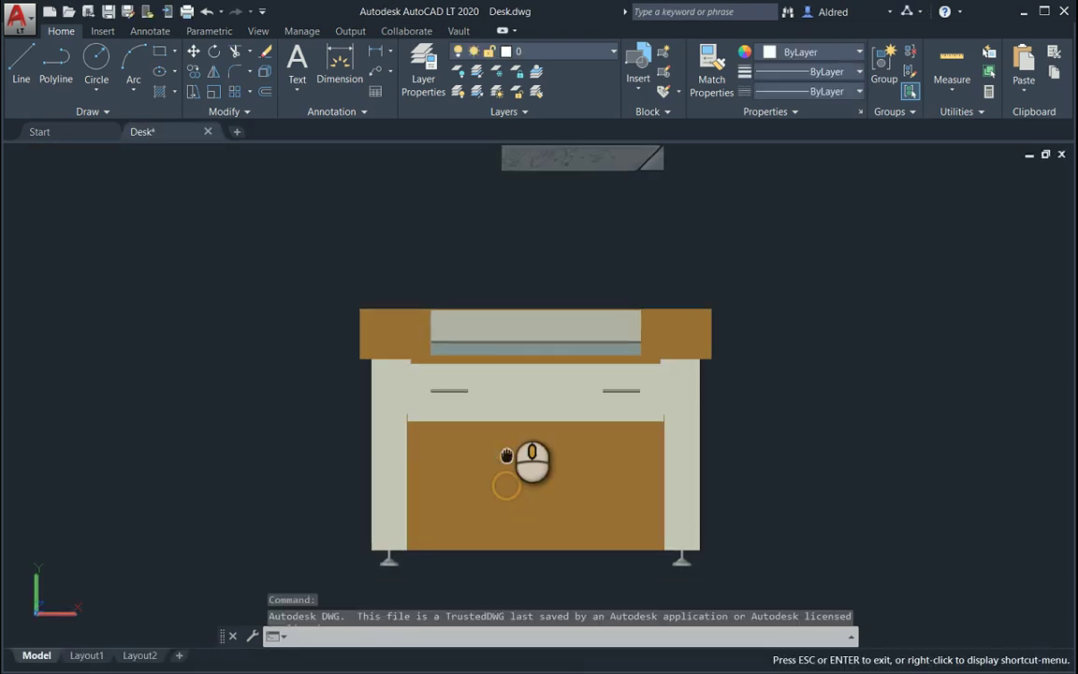
Pan the desk view and cancel the stray selections and object snap menu
{"action": "mouse_move", "coordinate": [508, 452]}
{"action": "middle_mouse_down"}
{"action": "mouse_move", "coordinate": [461, 464]}
{"action": "mouse_move", "coordinate": [452, 409]}
{"action": "middle_mouse_up"}
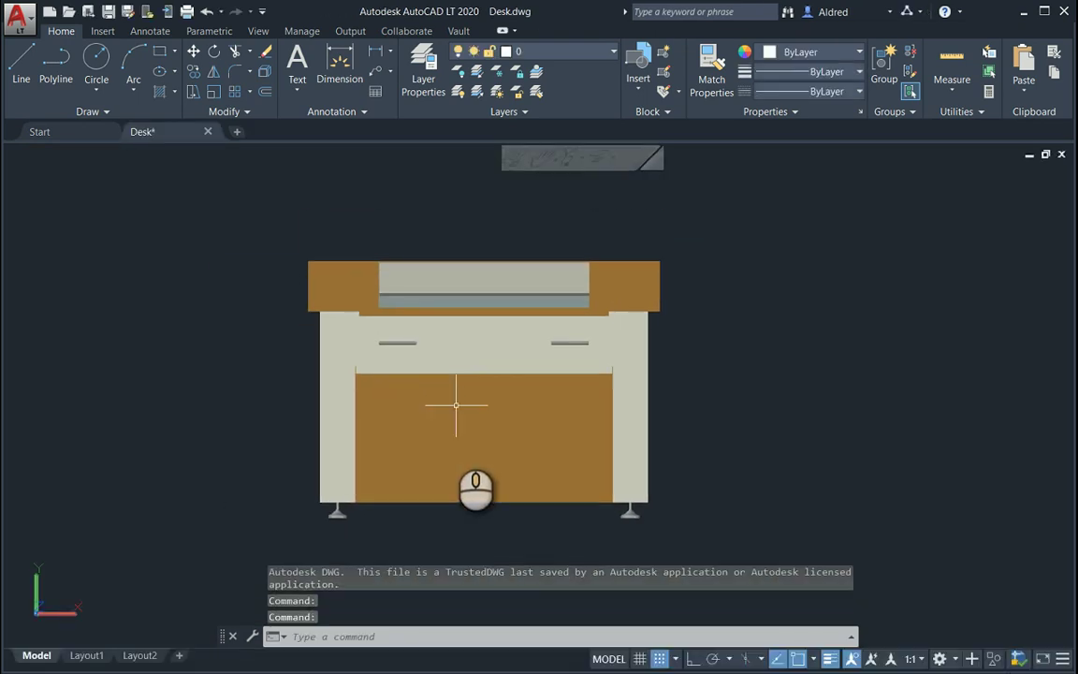
{"action": "left_click", "coordinate": [505, 360]}
{"action": "key", "text": "Escape"}
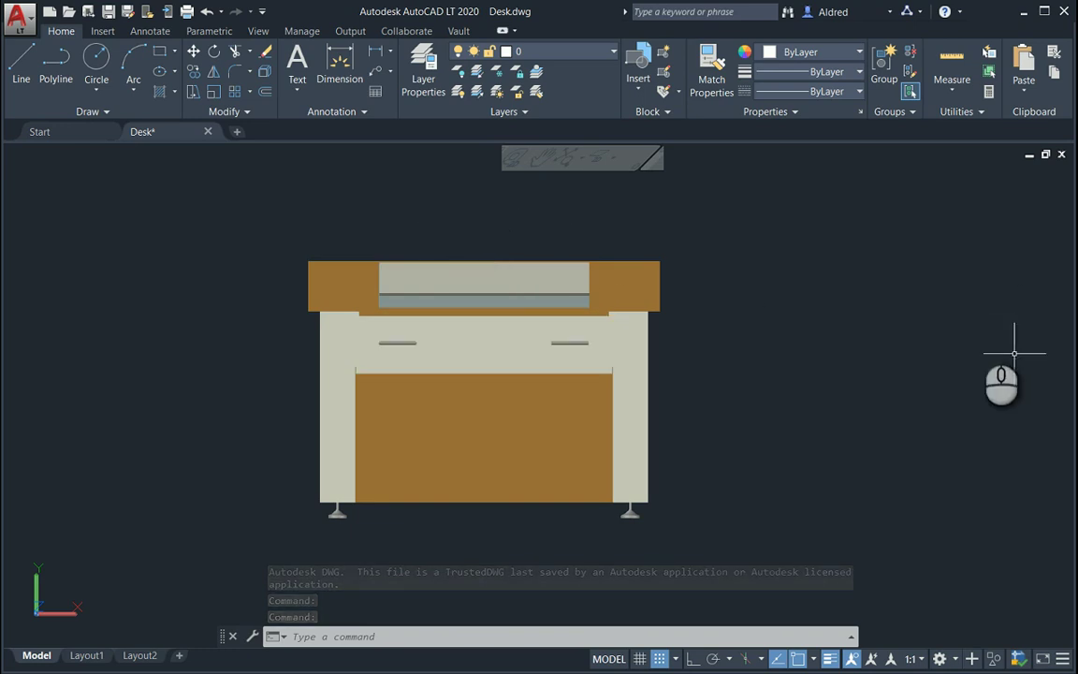
{"action": "left_click", "coordinate": [910, 302]}
{"action": "key", "text": "Escape"}
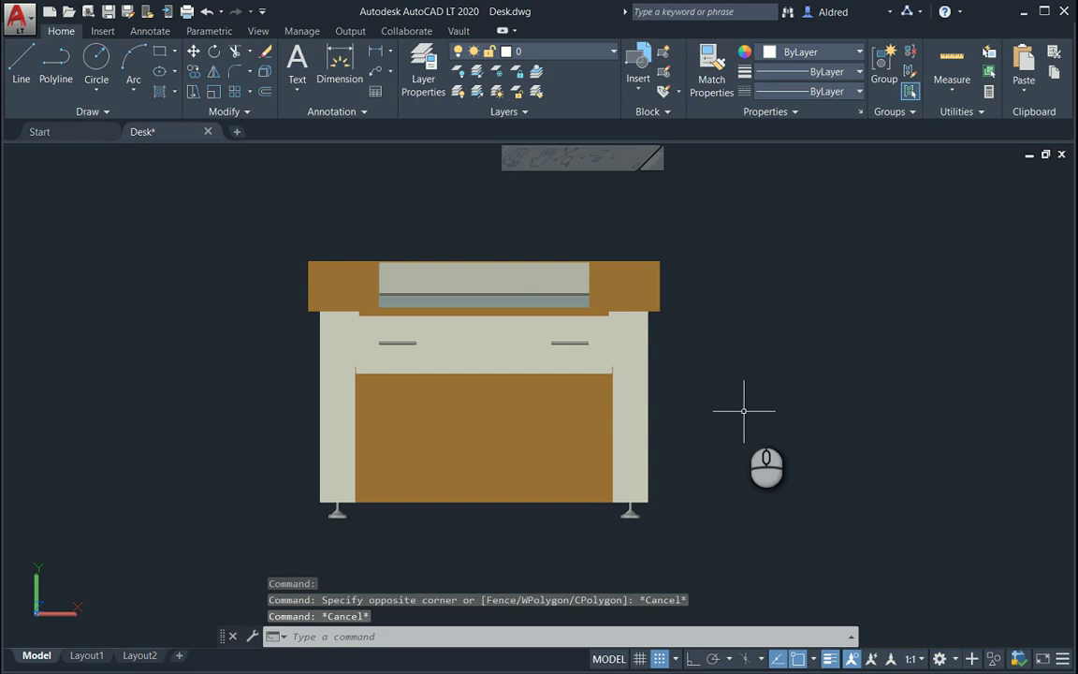
{"action": "right_click", "coordinate": [721, 365], "text": "shift"}
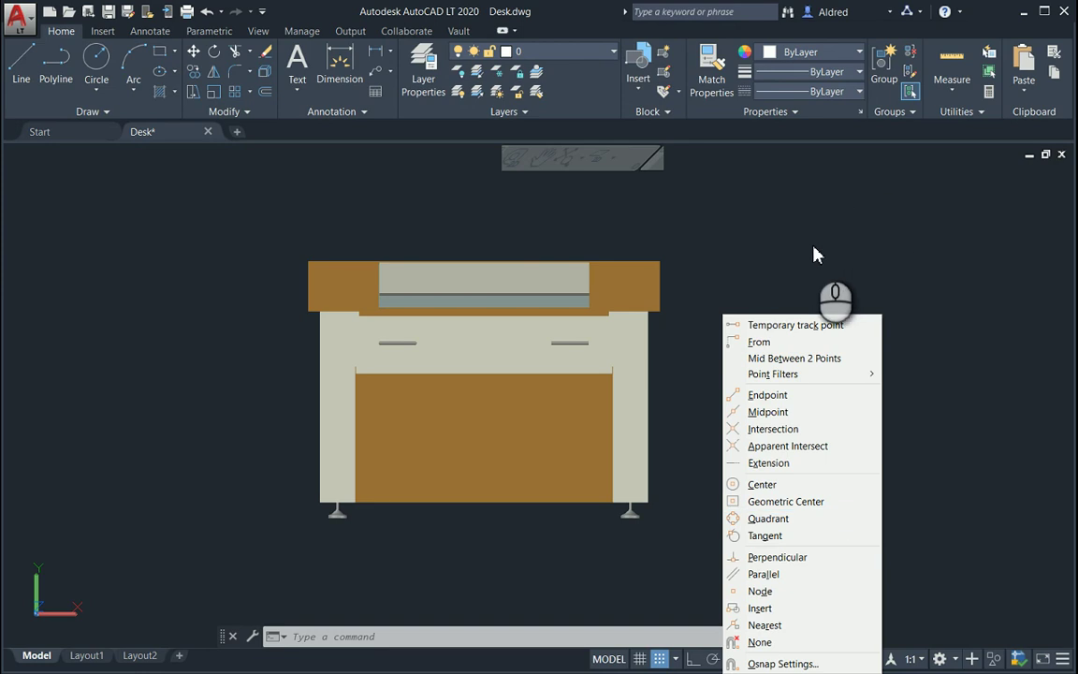
{"action": "key", "text": "Escape"}
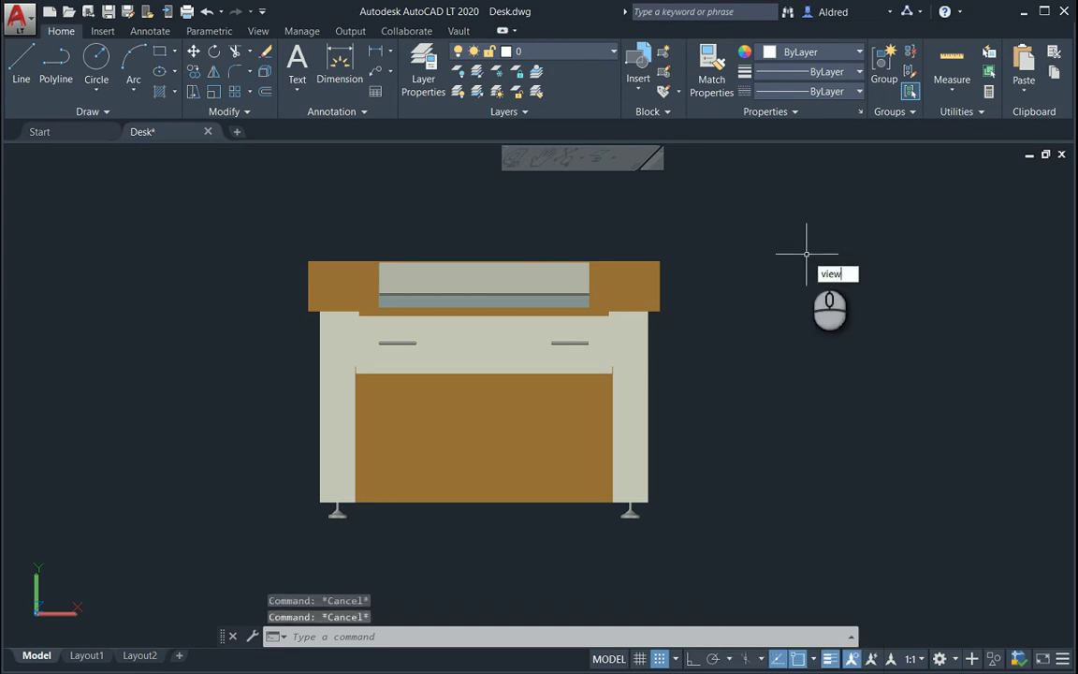
Set the preset Right view current in the VIEW manager and apply it to the model
{"action": "type", "text": "VIEW"}
{"action": "key", "text": "Return"}
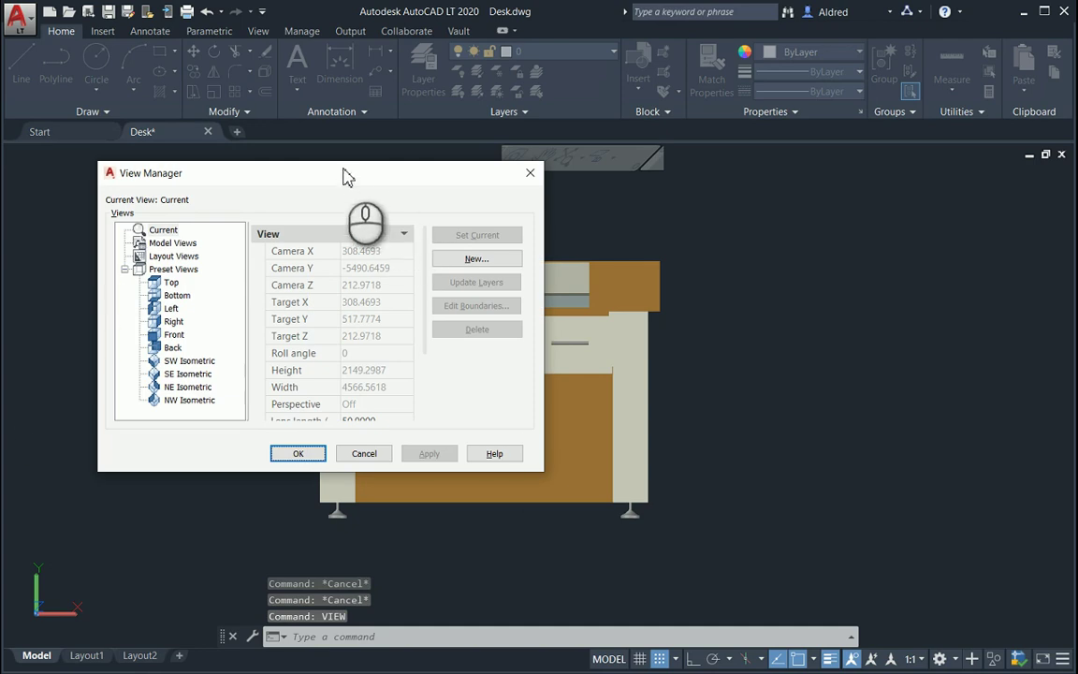
{"action": "left_click_drag", "start_coordinate": [281, 177], "coordinate": [471, 217]}
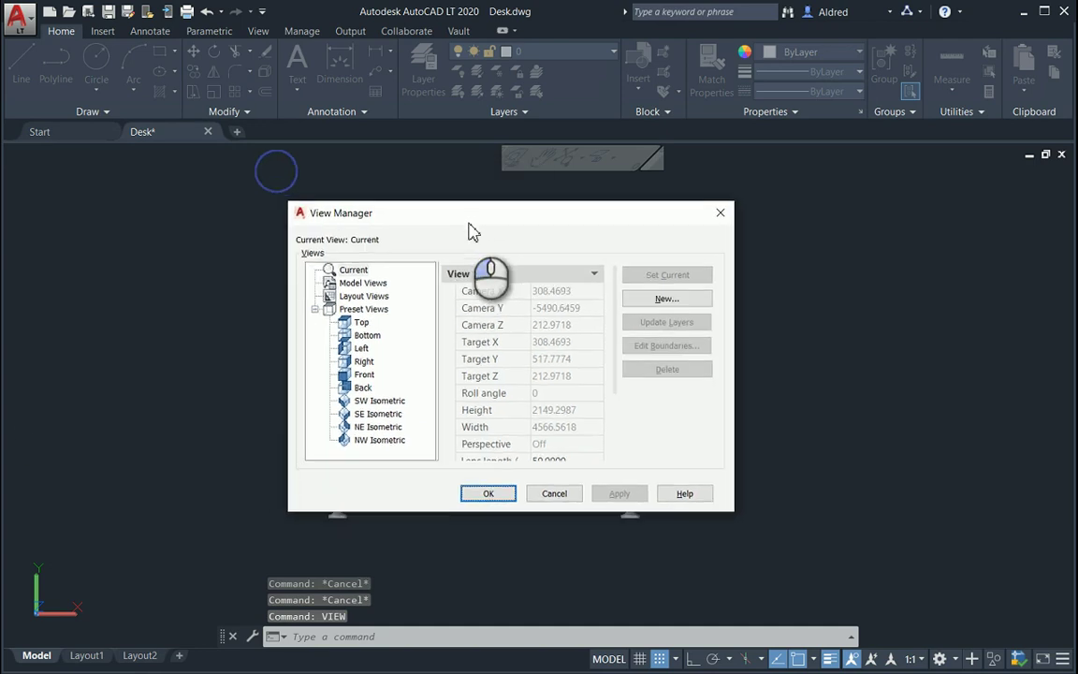
{"action": "left_click", "coordinate": [363, 363]}
{"action": "left_click", "coordinate": [664, 278]}
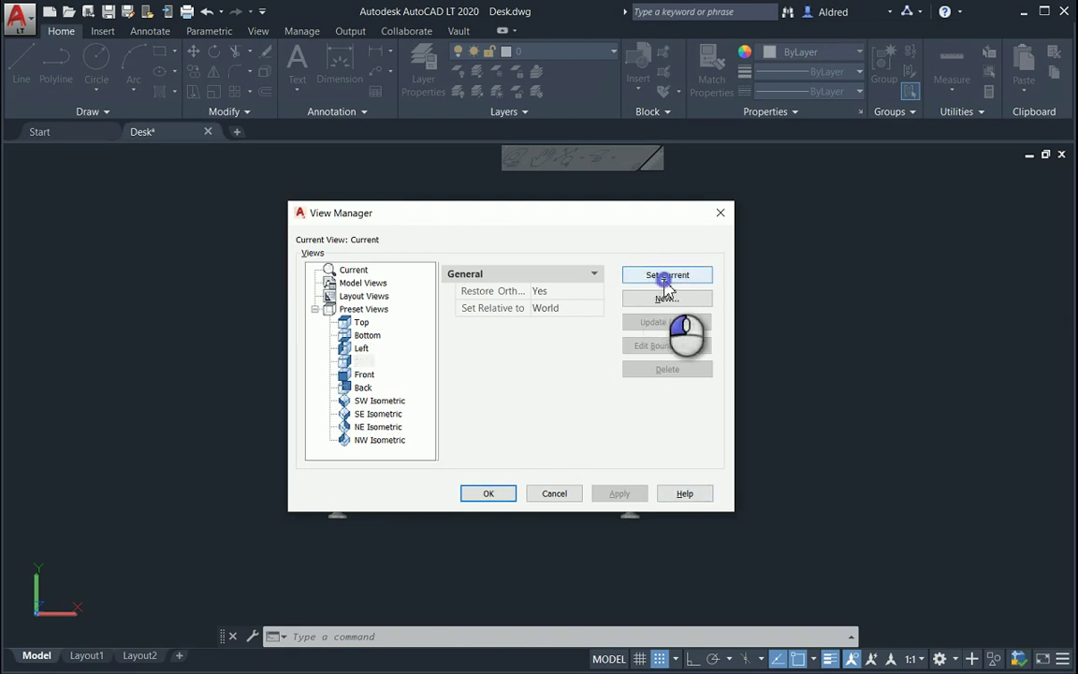
{"action": "left_click", "coordinate": [621, 493]}
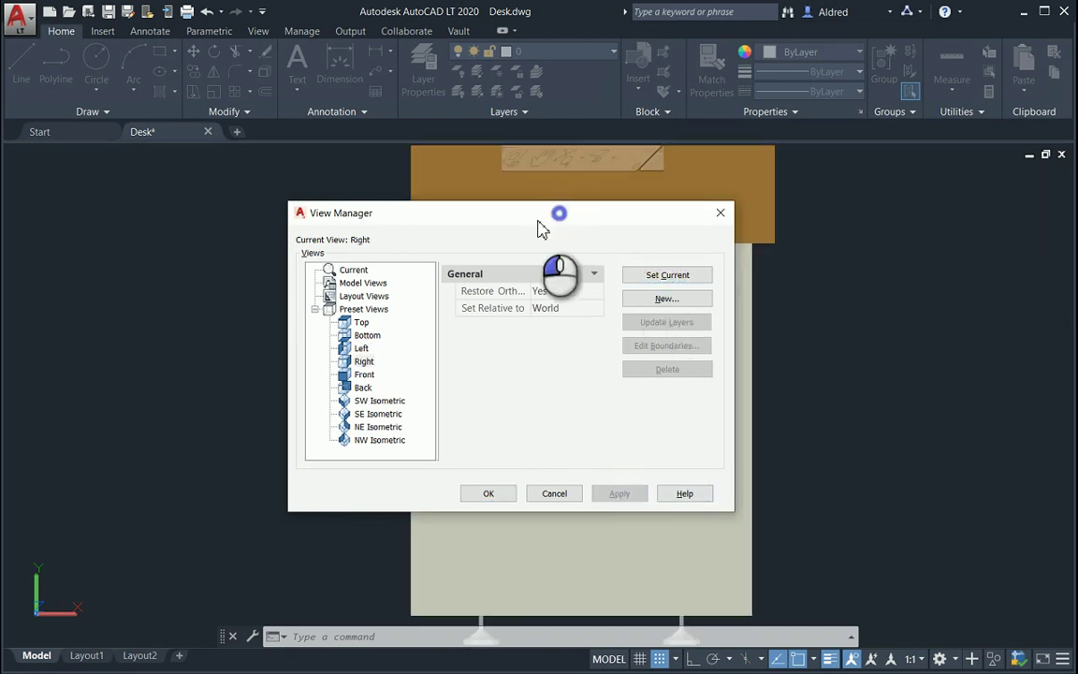
{"action": "left_click_drag", "start_coordinate": [541, 230], "coordinate": [191, 248]}
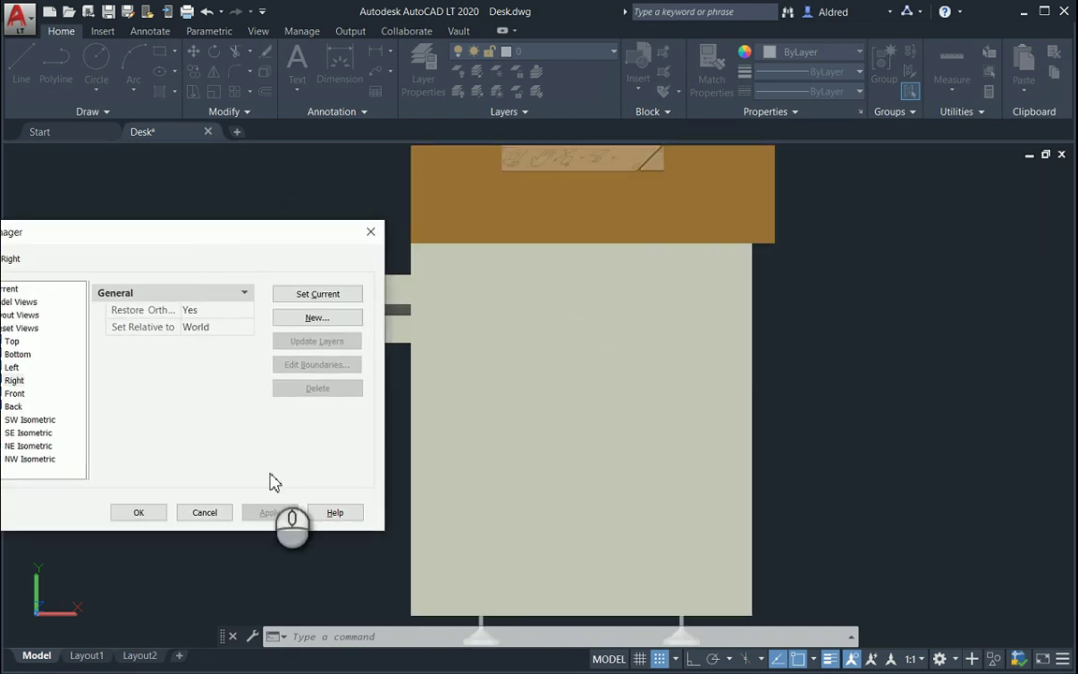
{"action": "left_click", "coordinate": [138, 513]}
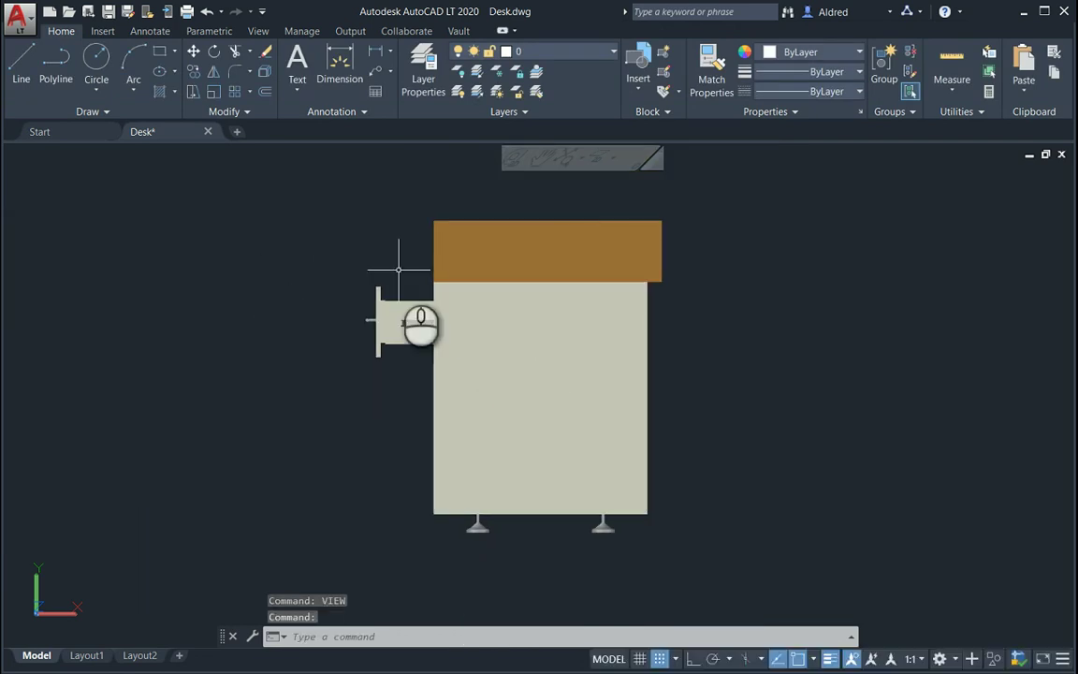
{"action": "middle_click_drag", "start_coordinate": [534, 333], "coordinate": [522, 361]}
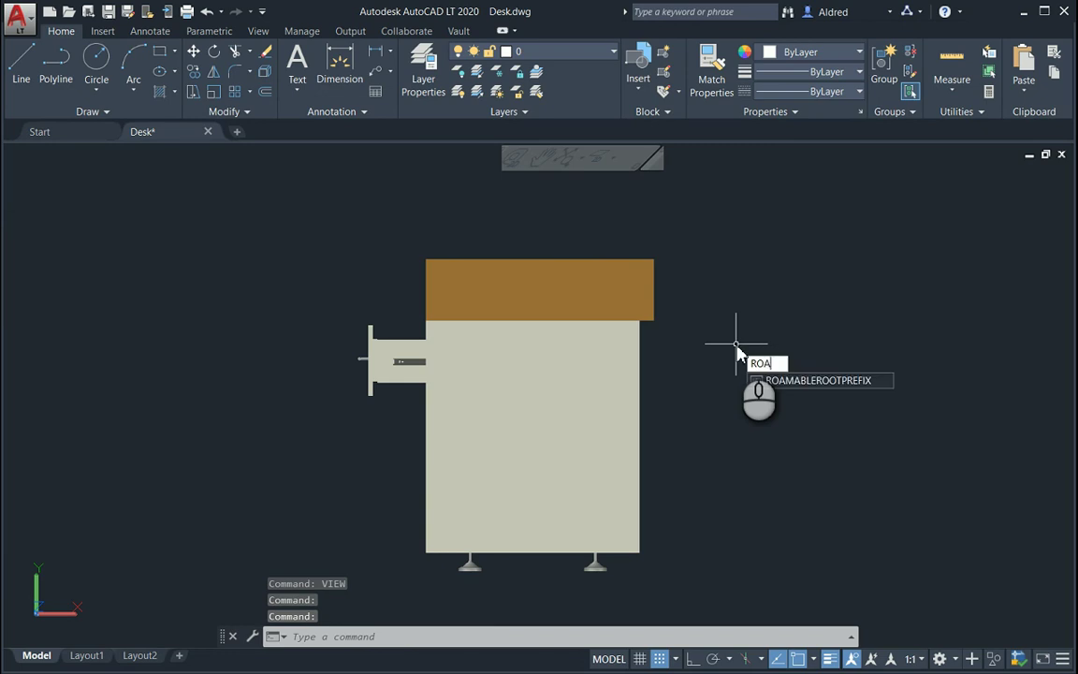
{"action": "key", "text": "BackSpace"}
{"action": "key", "text": "Return"}
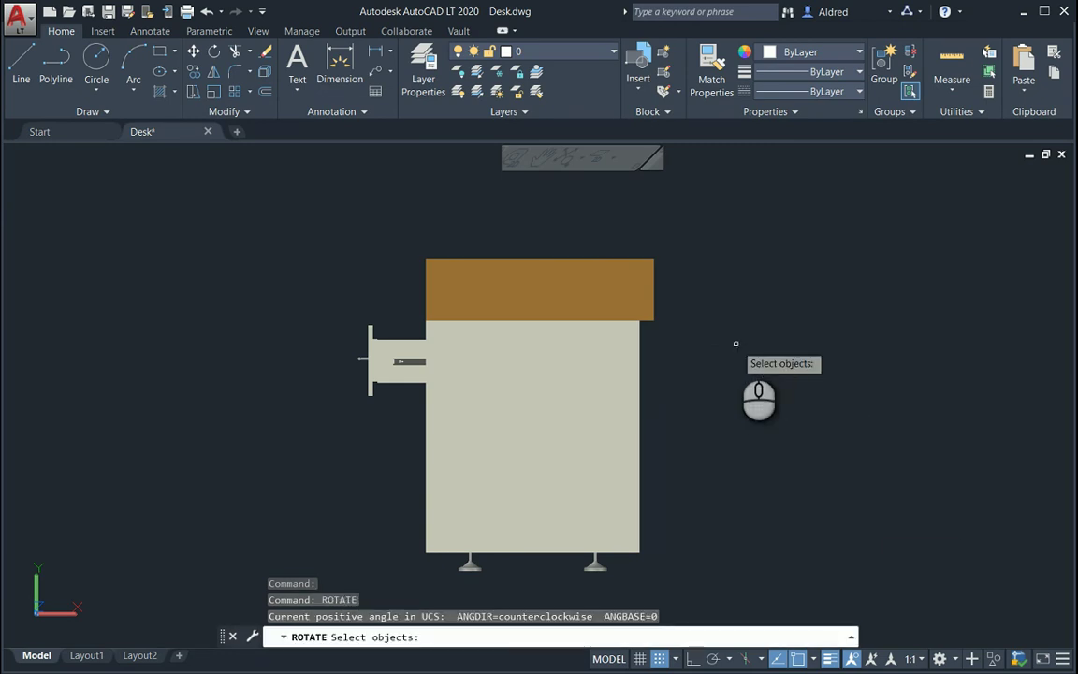
{"action": "left_click", "coordinate": [684, 584]}
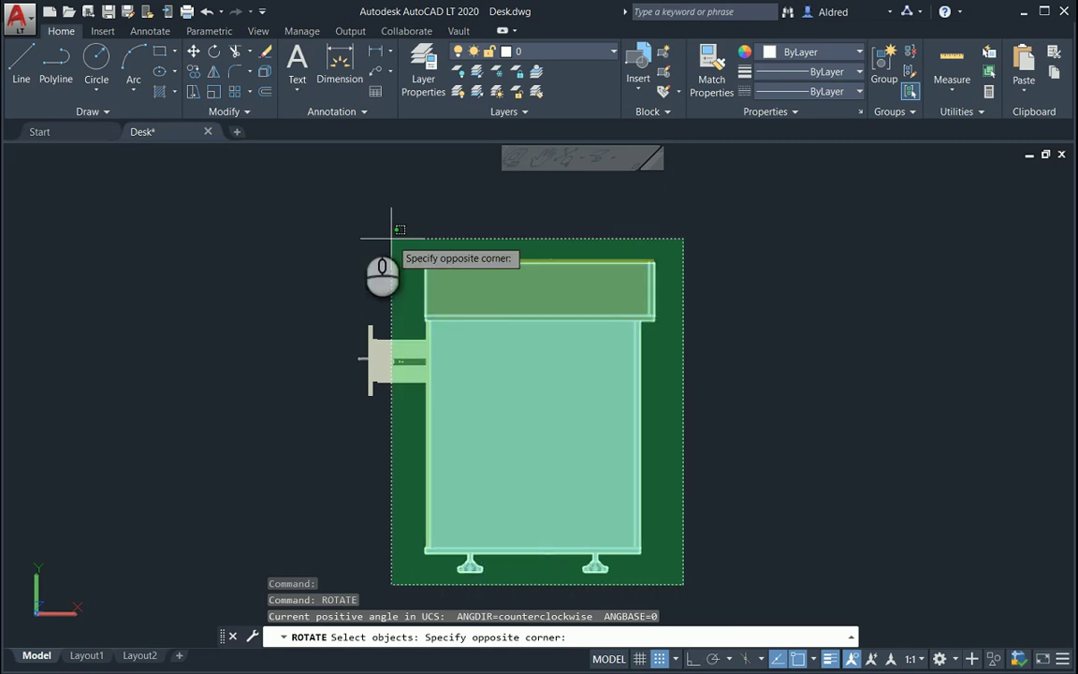
{"action": "left_click", "coordinate": [330, 207]}
{"action": "key", "text": "Return"}
{"action": "left_click", "coordinate": [496, 404]}
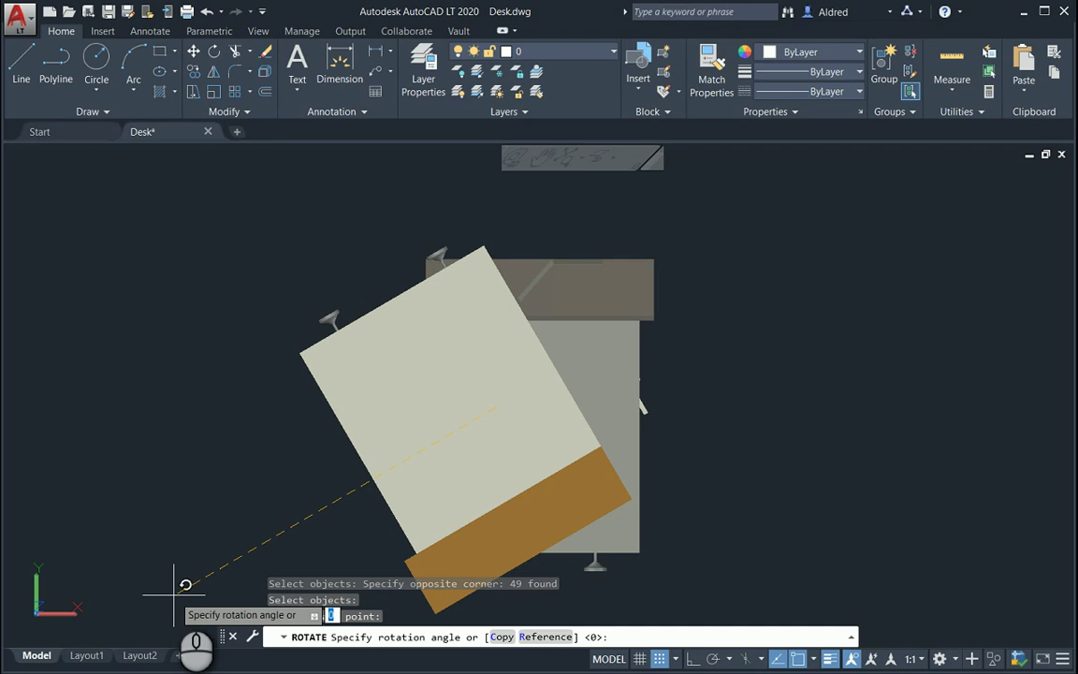
{"action": "key", "text": "Escape"}
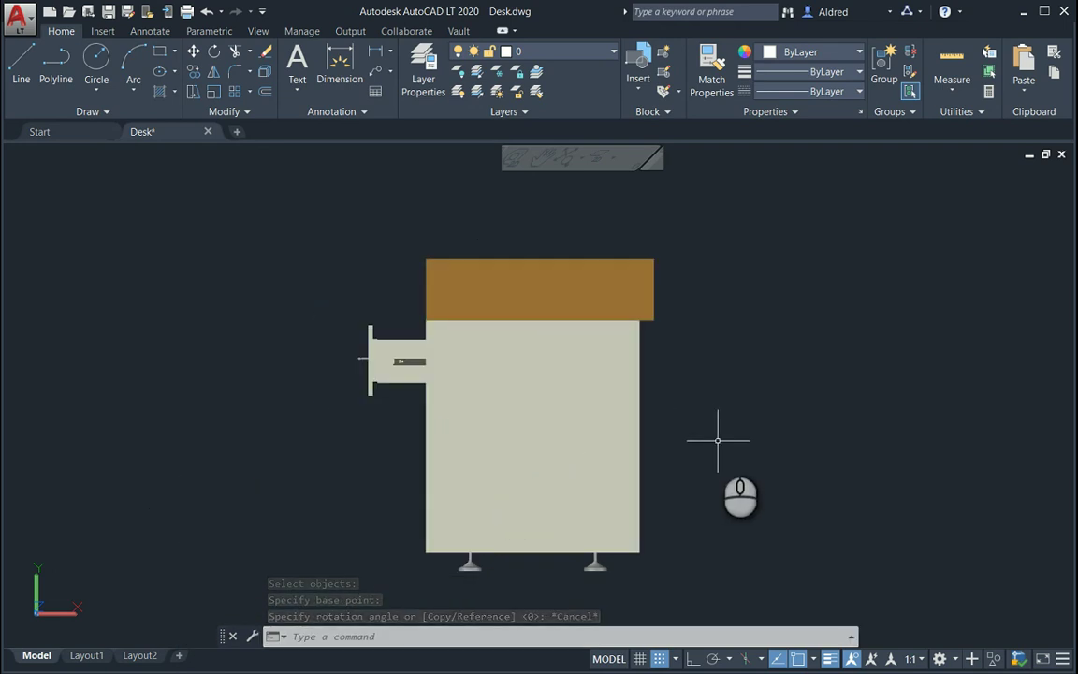
{"action": "scroll", "coordinate": [663, 411], "scroll_direction": "down", "scroll_amount": 2}
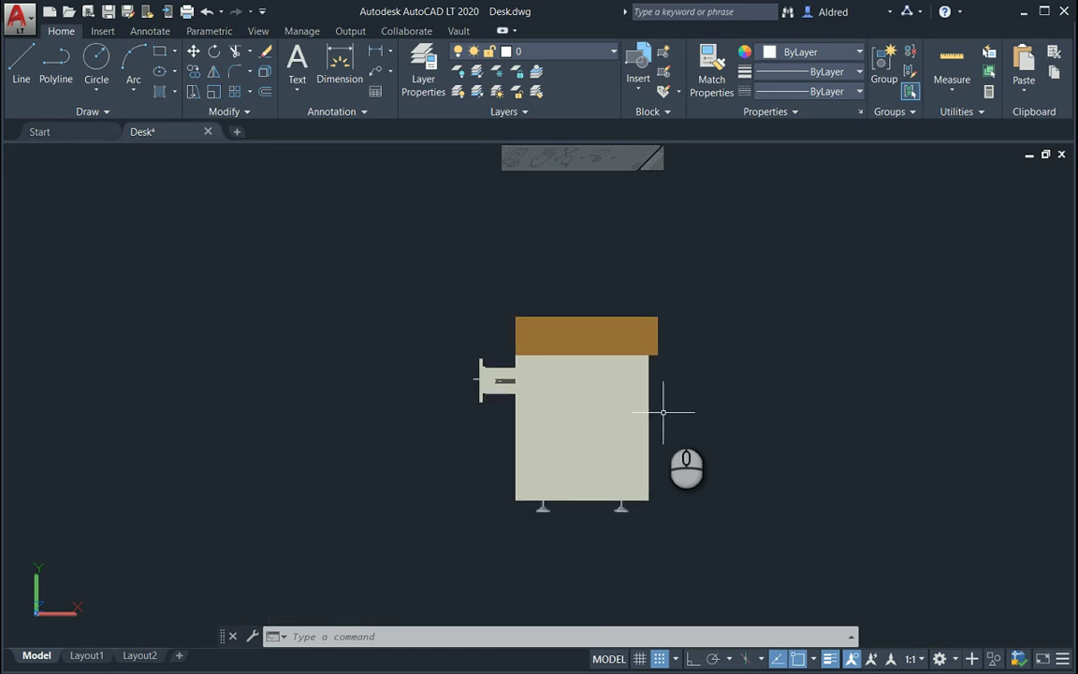
{"action": "scroll", "coordinate": [637, 433], "scroll_direction": "up", "scroll_amount": 2}
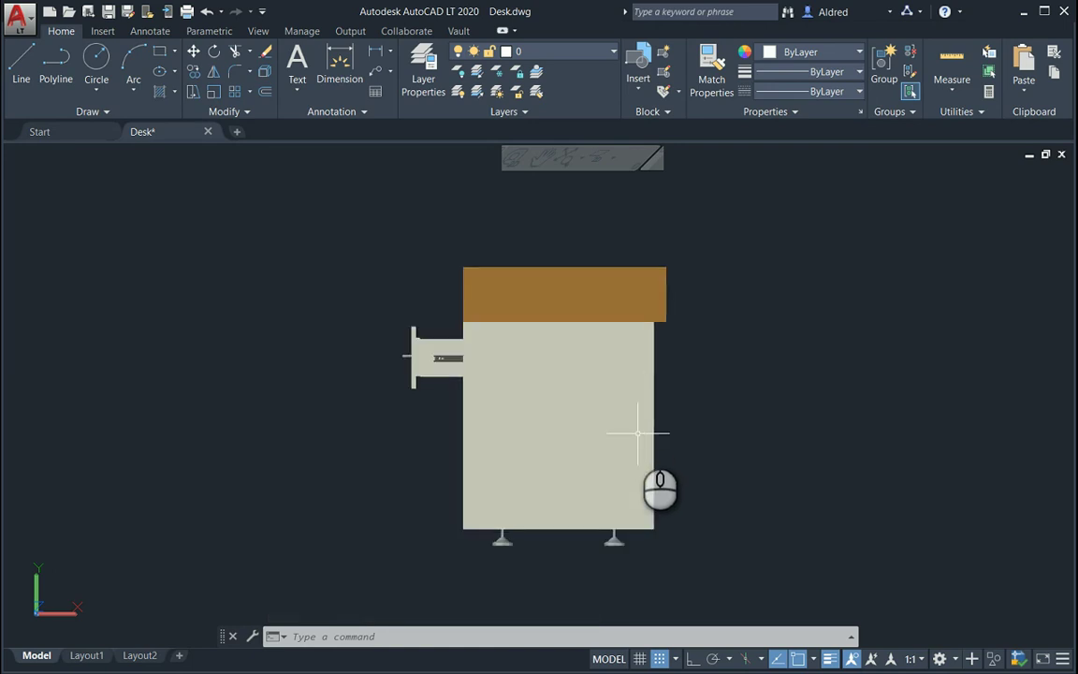
Insert the Right view as a viewport on Layout1's lower left, then return to Model space
{"action": "left_click", "coordinate": [89, 655]}
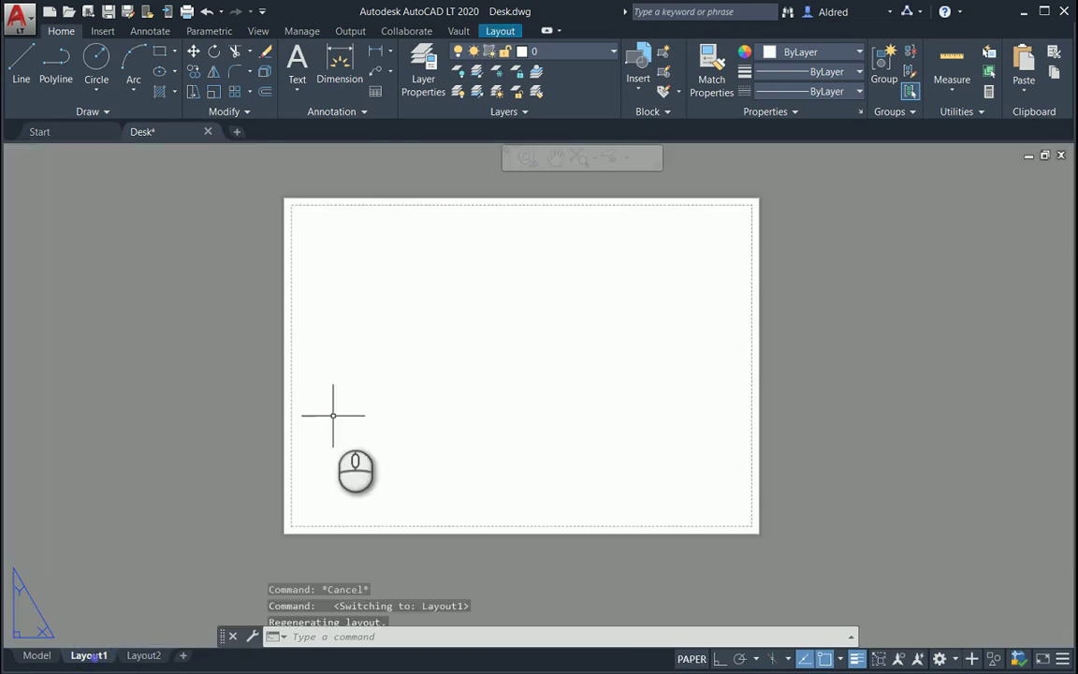
{"action": "left_click", "coordinate": [494, 33]}
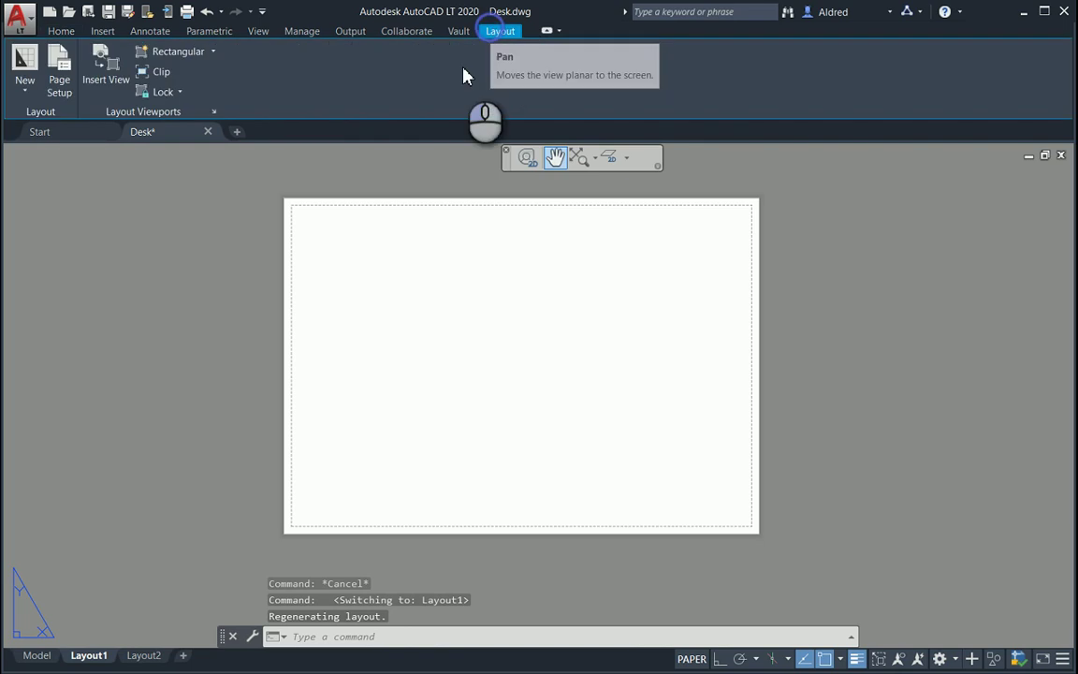
{"action": "left_click", "coordinate": [106, 67]}
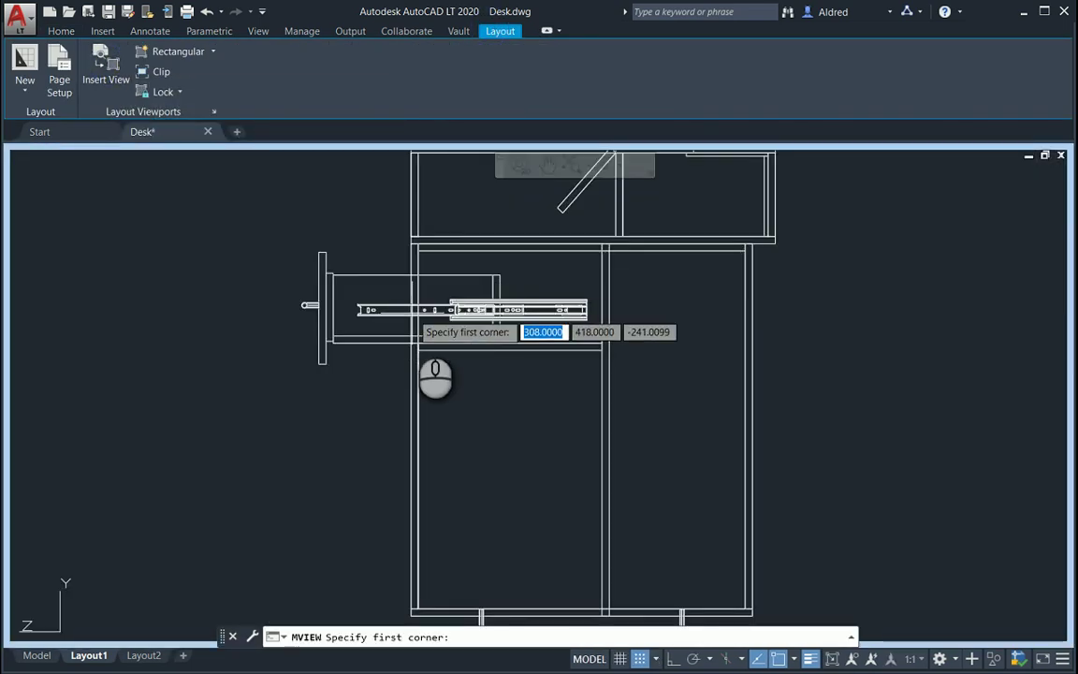
{"action": "left_click", "coordinate": [720, 564]}
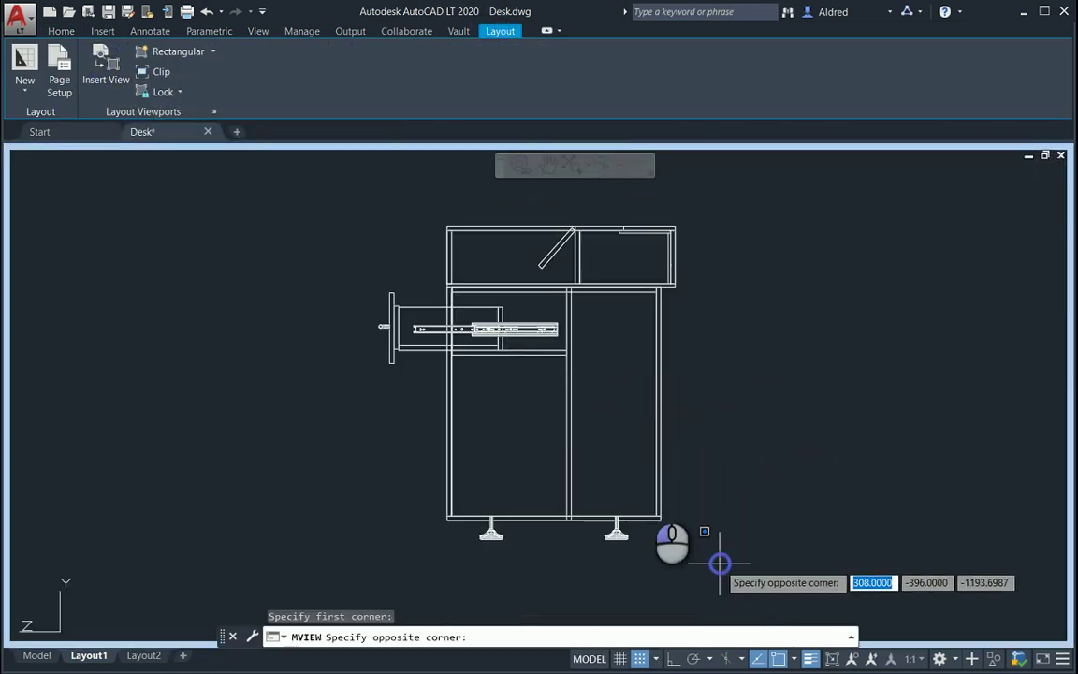
{"action": "left_click", "coordinate": [357, 201]}
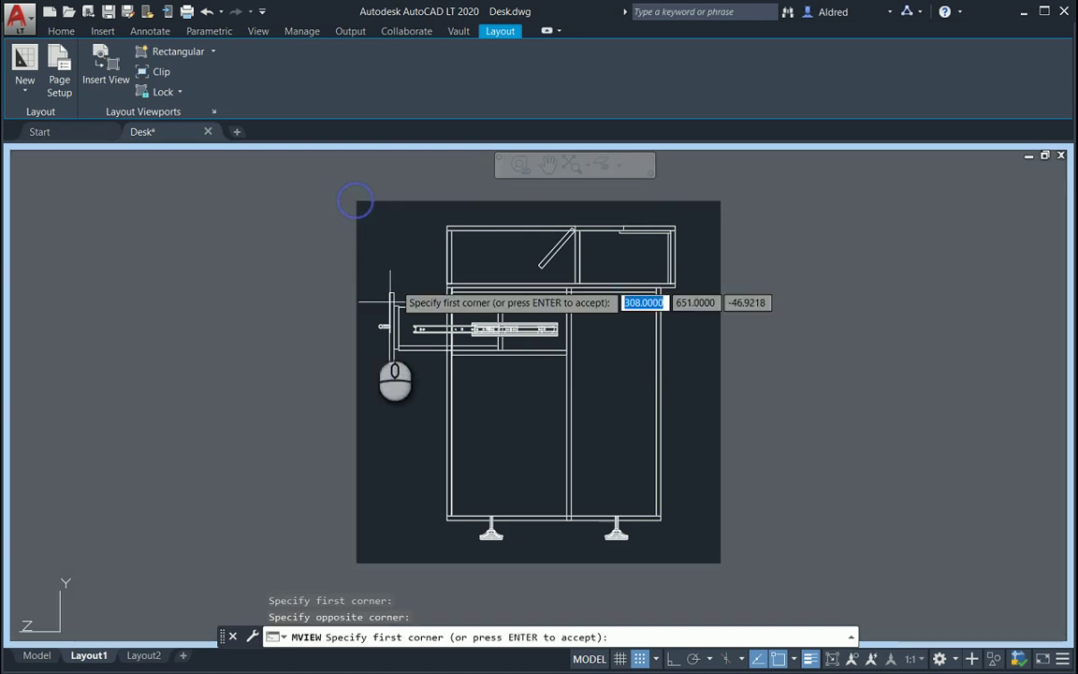
{"action": "key", "text": "Return"}
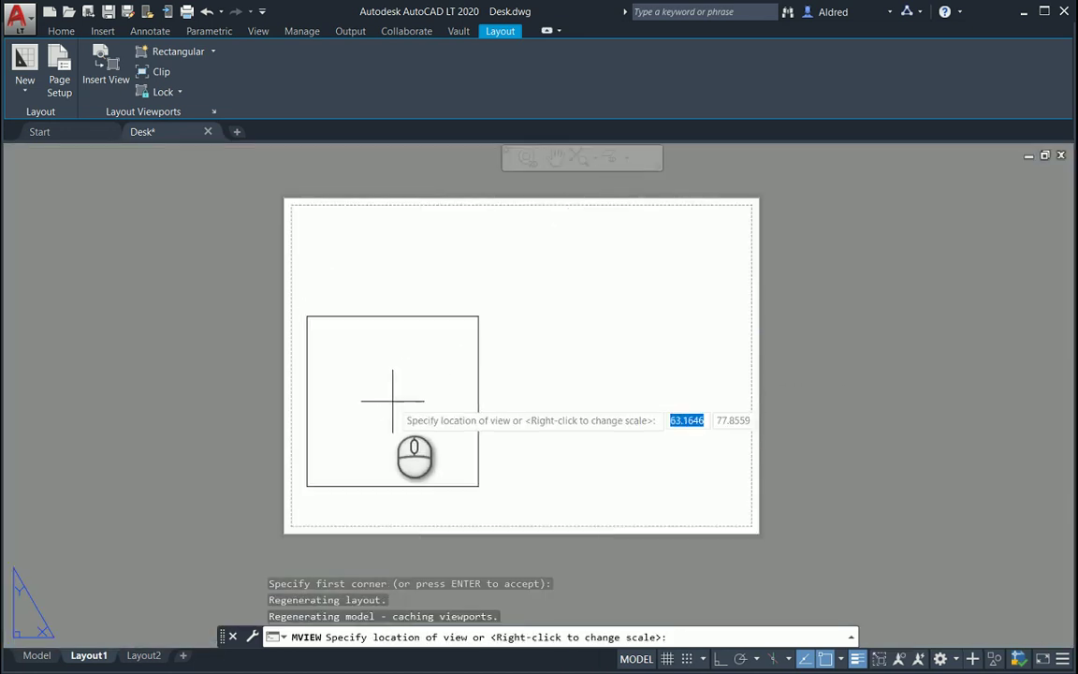
{"action": "left_click", "coordinate": [404, 403]}
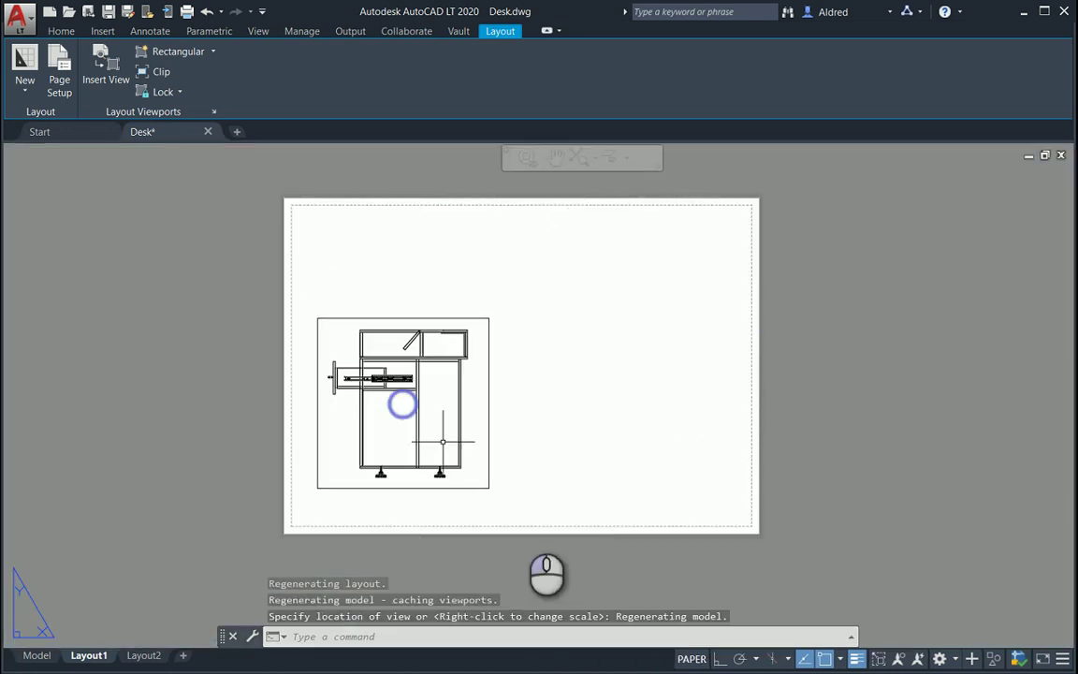
{"action": "left_click", "coordinate": [37, 655]}
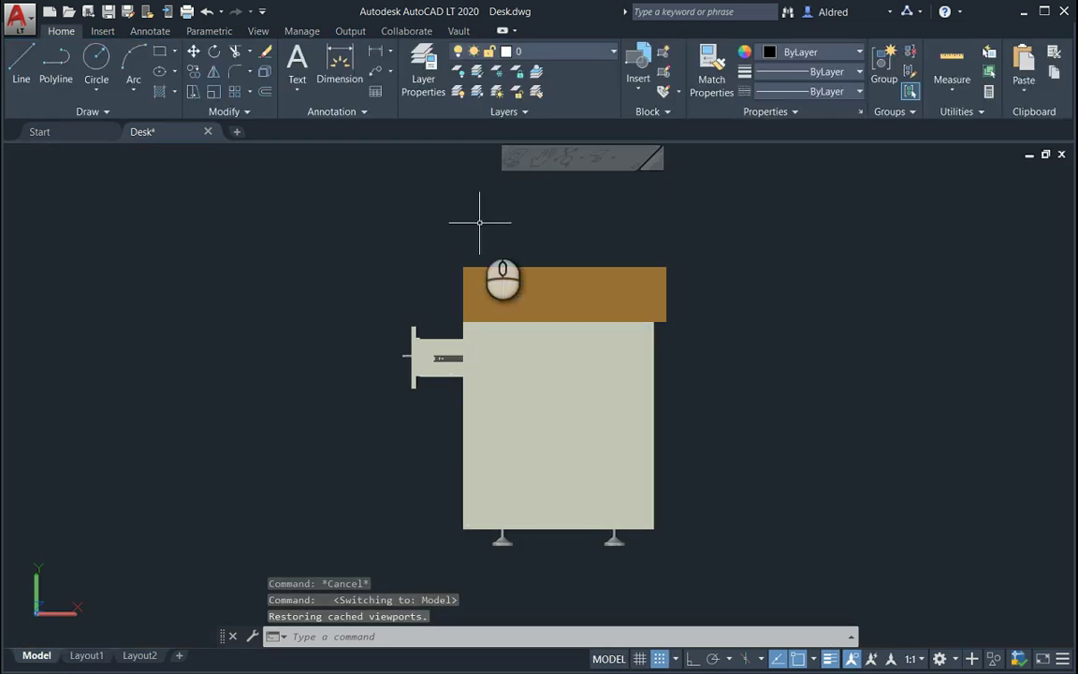
Make the preset Front view current and apply it through the VIEW manager
{"action": "type", "text": "view"}
{"action": "key", "text": "Return"}
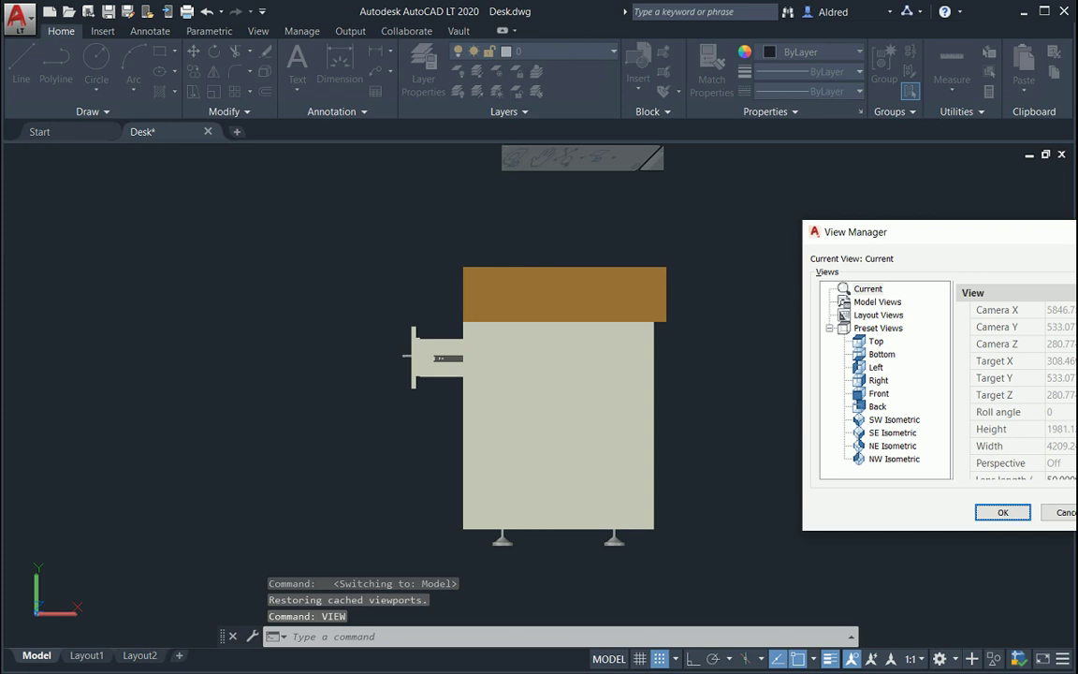
{"action": "left_click_drag", "start_coordinate": [870, 232], "coordinate": [167, 167]}
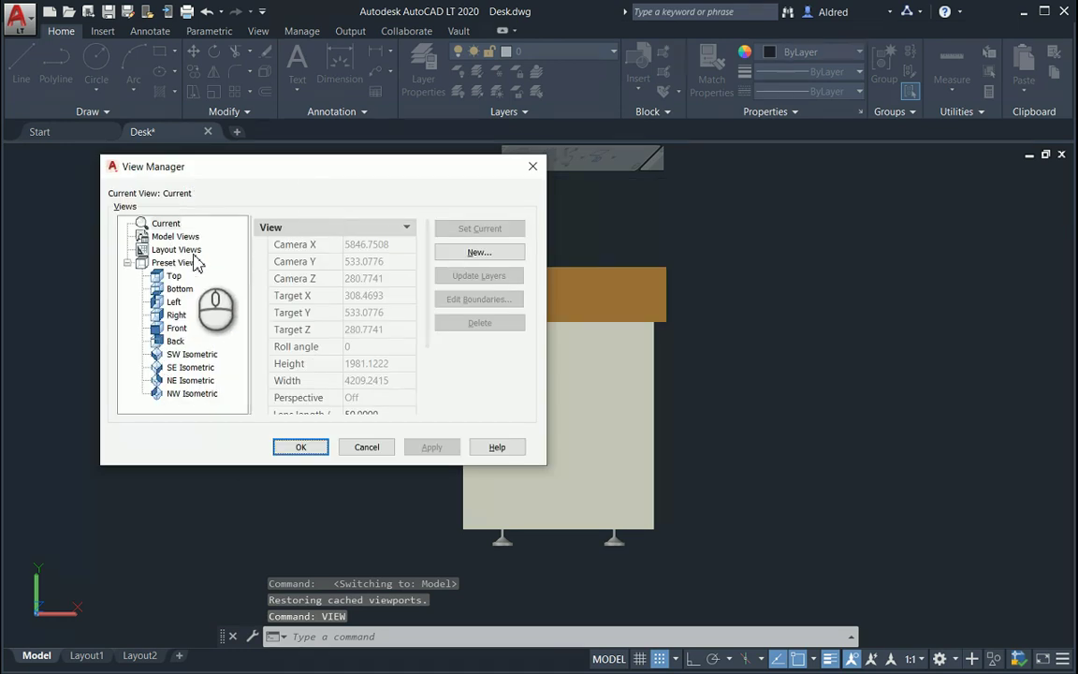
{"action": "left_click", "coordinate": [174, 329]}
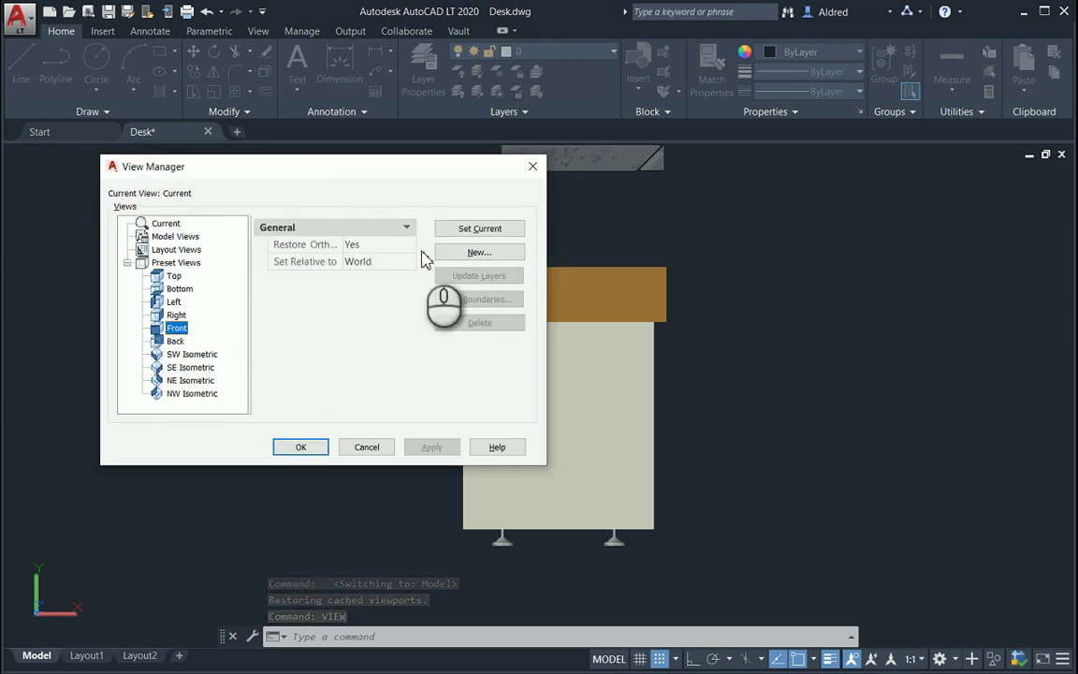
{"action": "left_click", "coordinate": [482, 228]}
{"action": "left_click", "coordinate": [435, 446]}
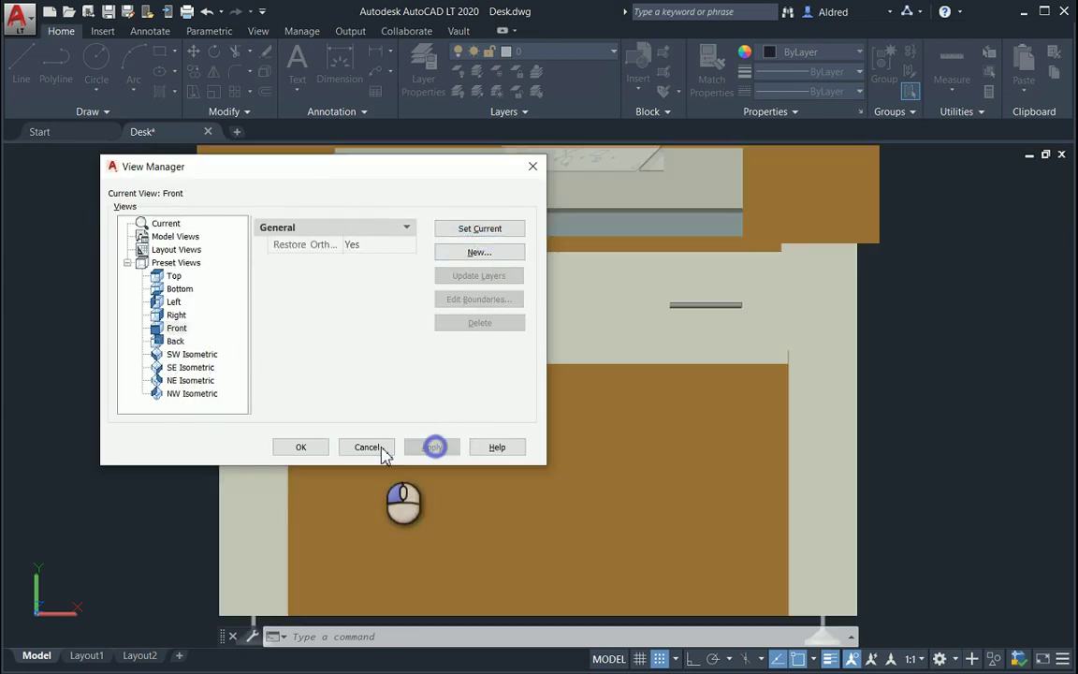
{"action": "left_click", "coordinate": [301, 448]}
{"action": "left_click", "coordinate": [516, 364]}
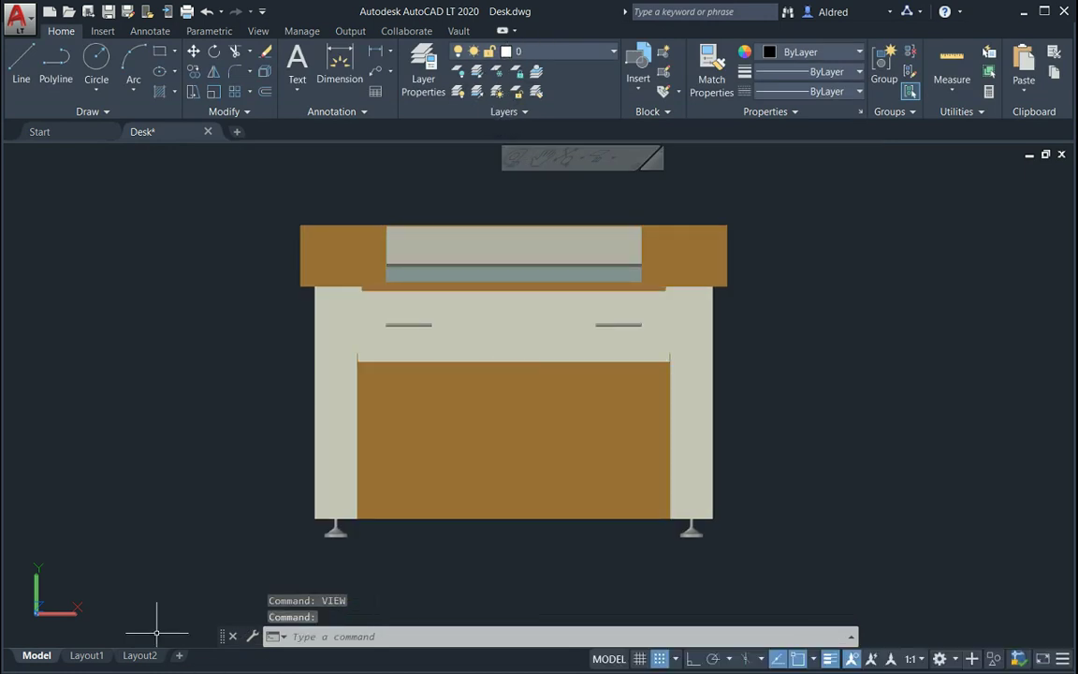
Go back to the Layout1 sheet, cancelling the started rectangular viewport
{"action": "left_click", "coordinate": [86, 656]}
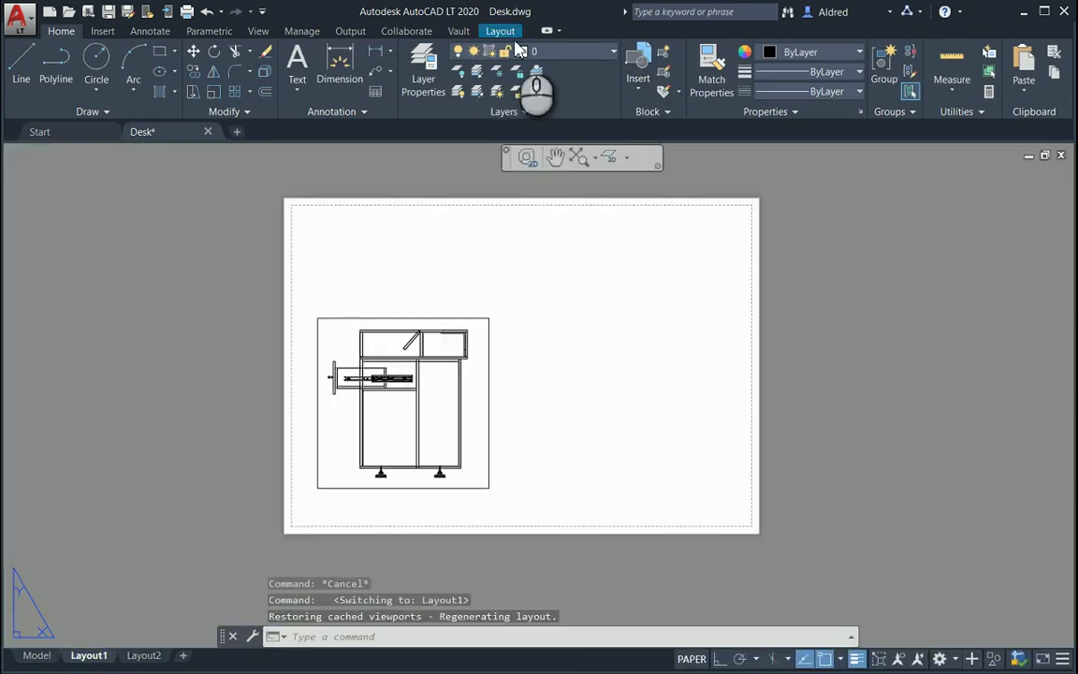
{"action": "left_click", "coordinate": [500, 31]}
{"action": "left_click", "coordinate": [173, 52]}
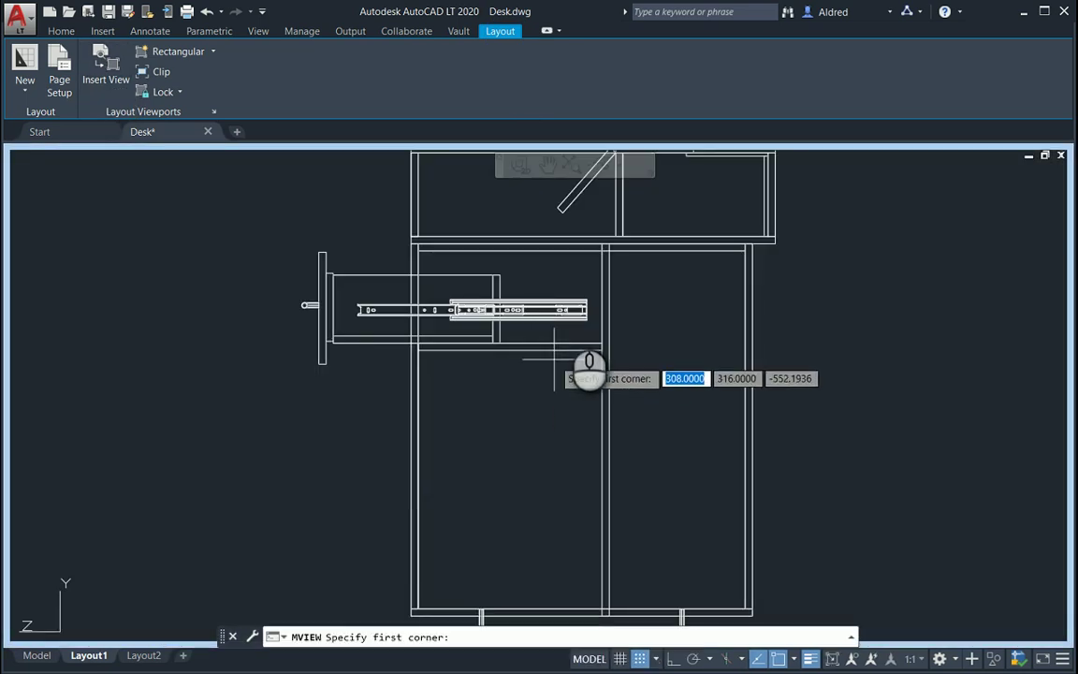
{"action": "scroll", "coordinate": [554, 358], "scroll_direction": "down", "scroll_amount": 4}
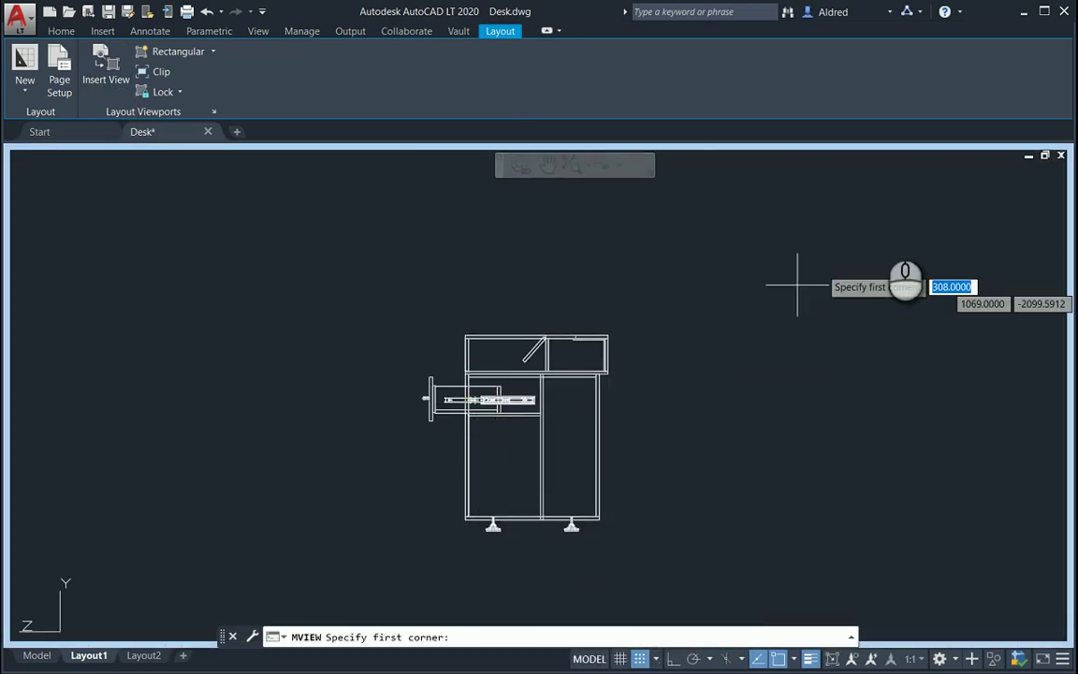
{"action": "key", "text": "Escape"}
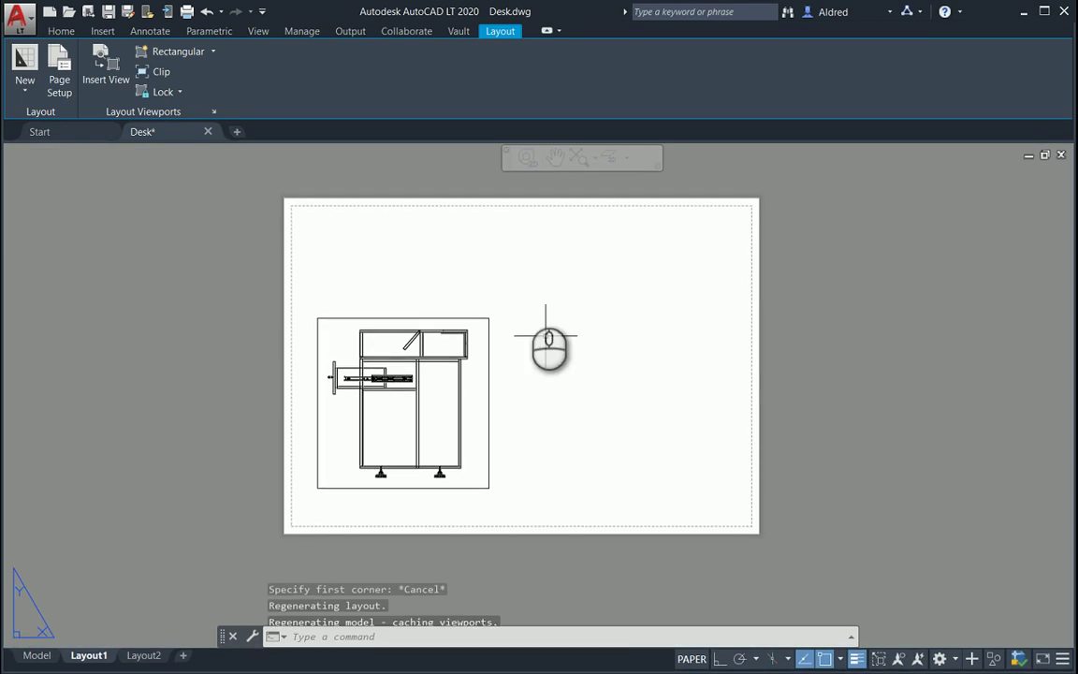
On Layout2, window-select the existing desk viewport and delete it
{"action": "left_click", "coordinate": [143, 656]}
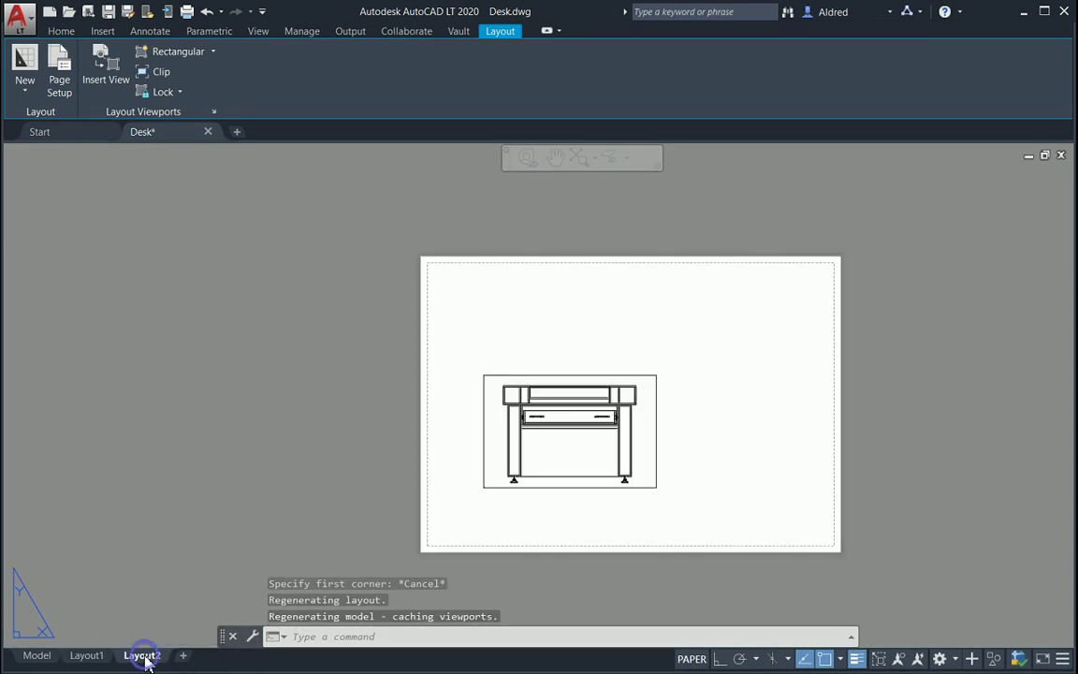
{"action": "left_click", "coordinate": [692, 505]}
{"action": "left_click", "coordinate": [568, 402]}
{"action": "key", "text": "Delete"}
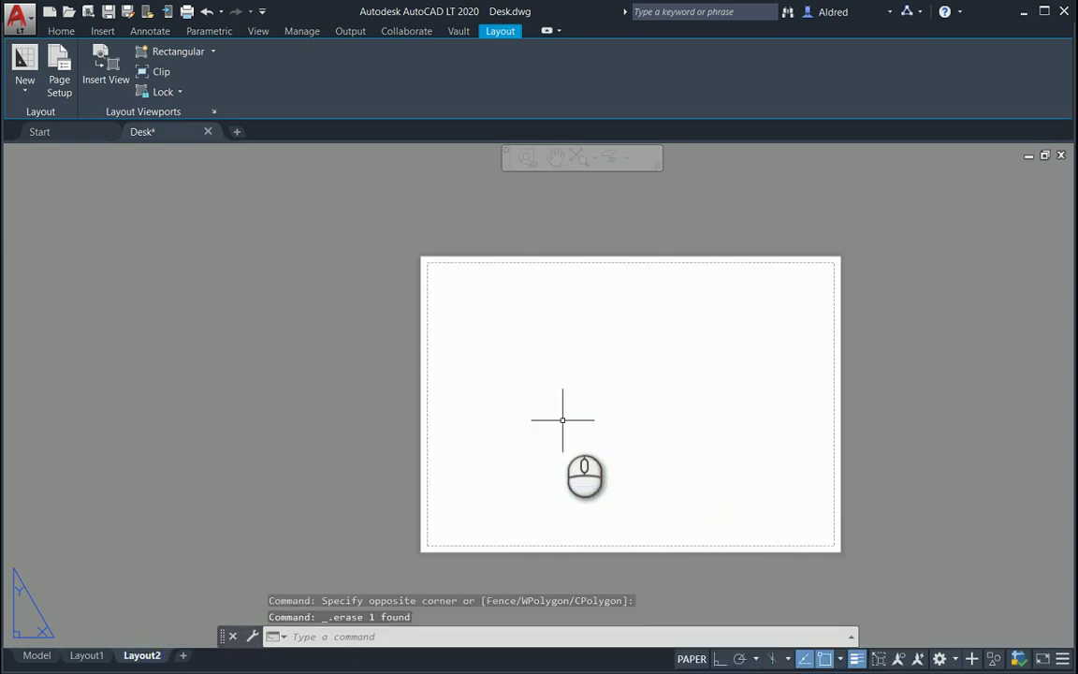
Insert the desk's front view as a new viewport on Layout2
{"action": "left_click", "coordinate": [117, 63]}
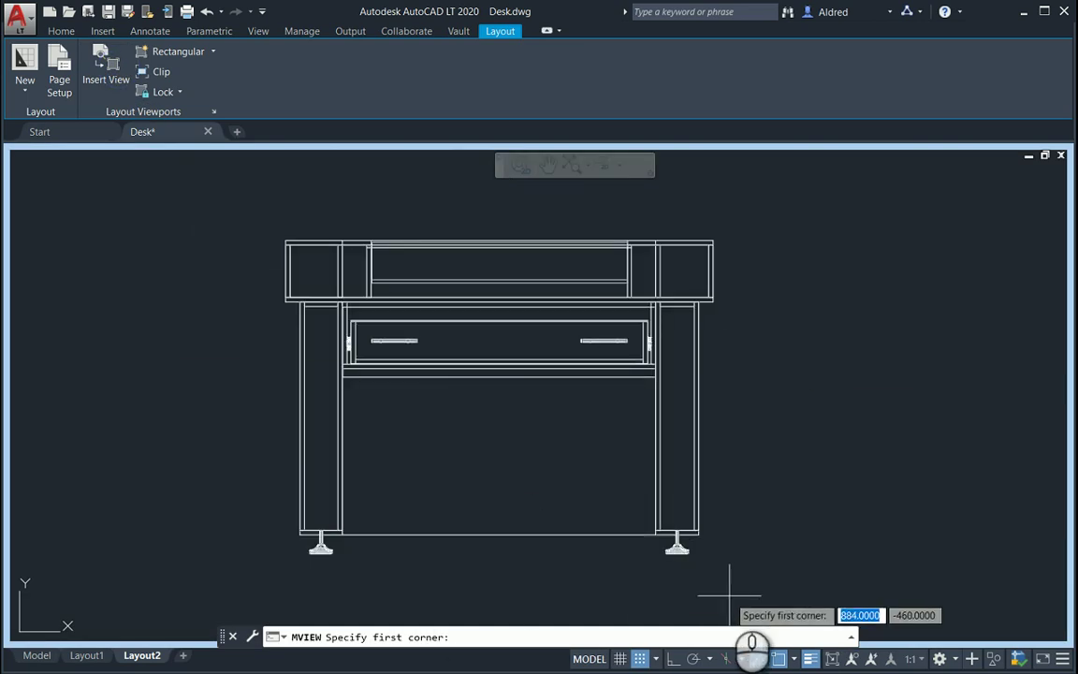
{"action": "left_click", "coordinate": [758, 584]}
{"action": "left_click", "coordinate": [237, 219]}
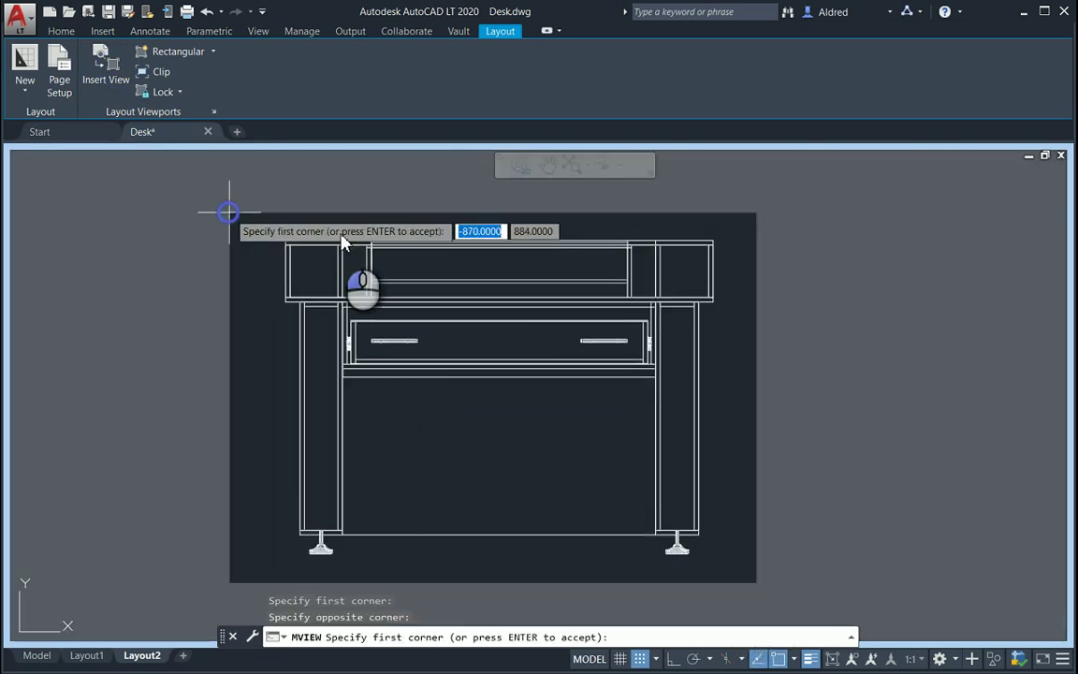
{"action": "key", "text": "Return"}
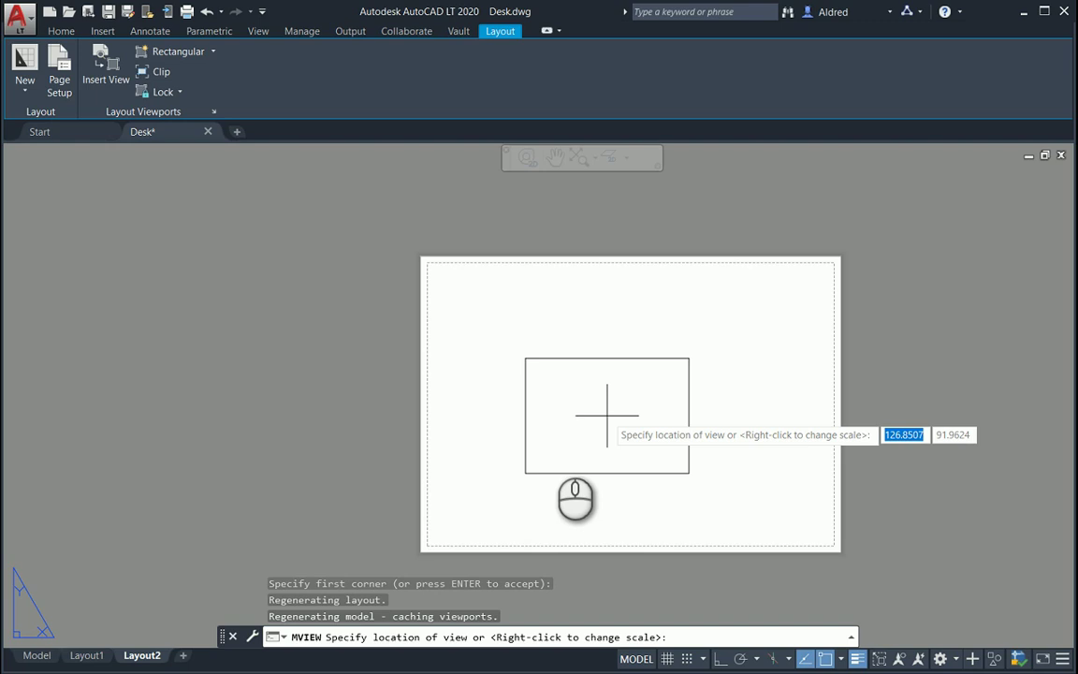
{"action": "left_click", "coordinate": [590, 405]}
{"action": "key", "text": "Escape"}
{"action": "key", "text": "Escape"}
{"action": "left_click", "coordinate": [725, 465]}
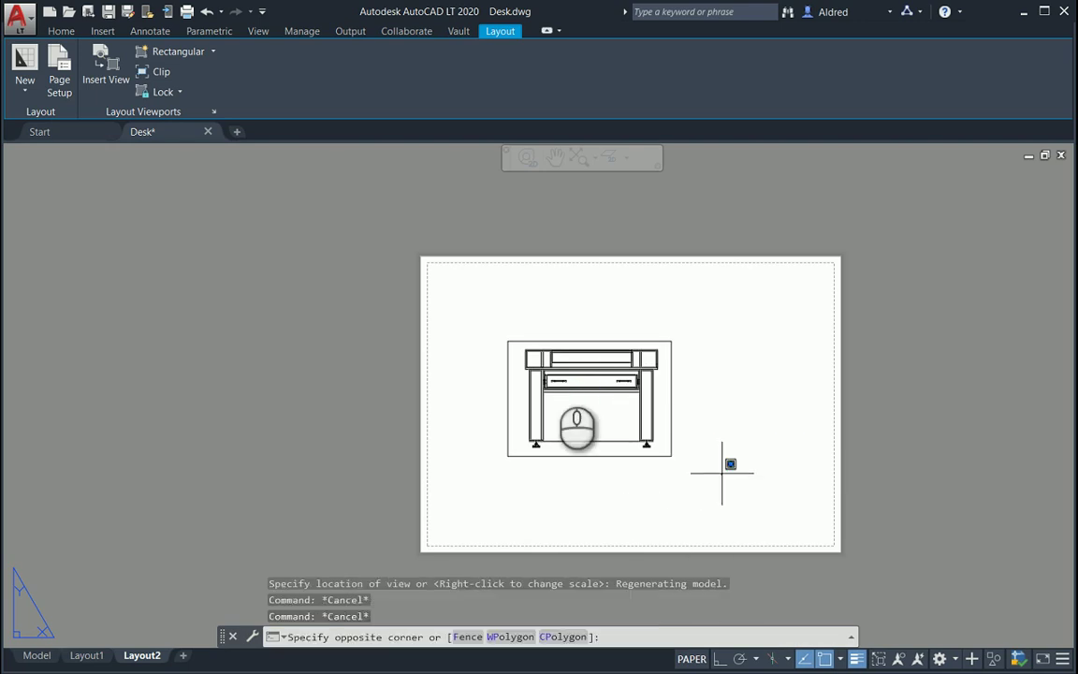
Copy the front-view viewport from Layout2 and paste it onto Layout1 right of the side view
{"action": "left_click", "coordinate": [458, 295]}
{"action": "key", "text": "ctrl+c"}
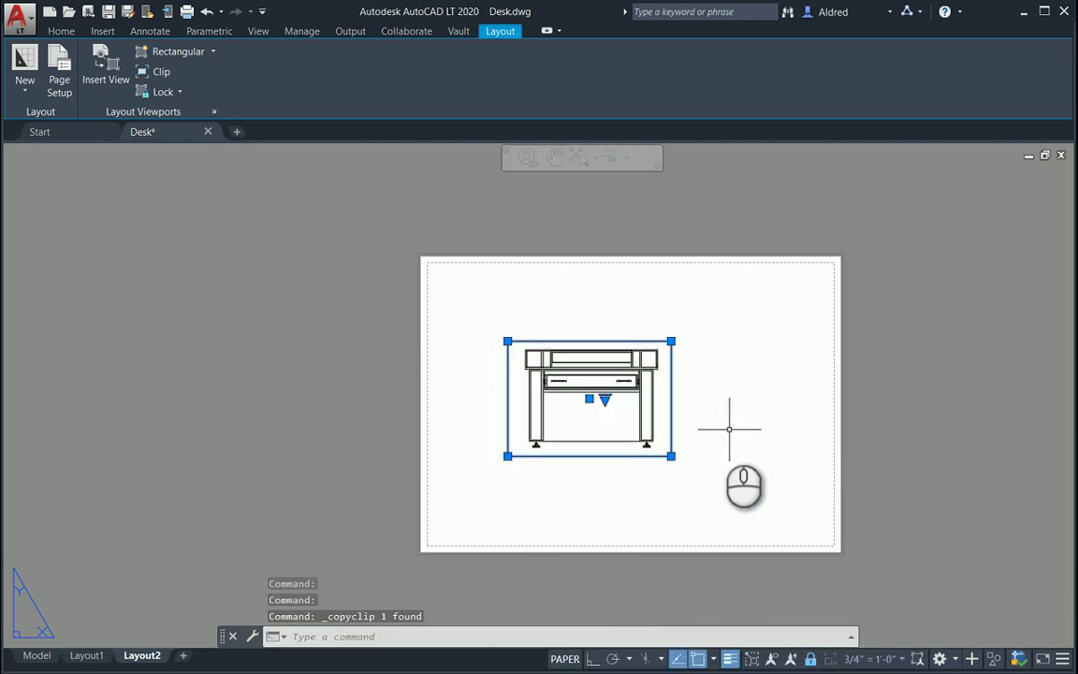
{"action": "left_click", "coordinate": [89, 655]}
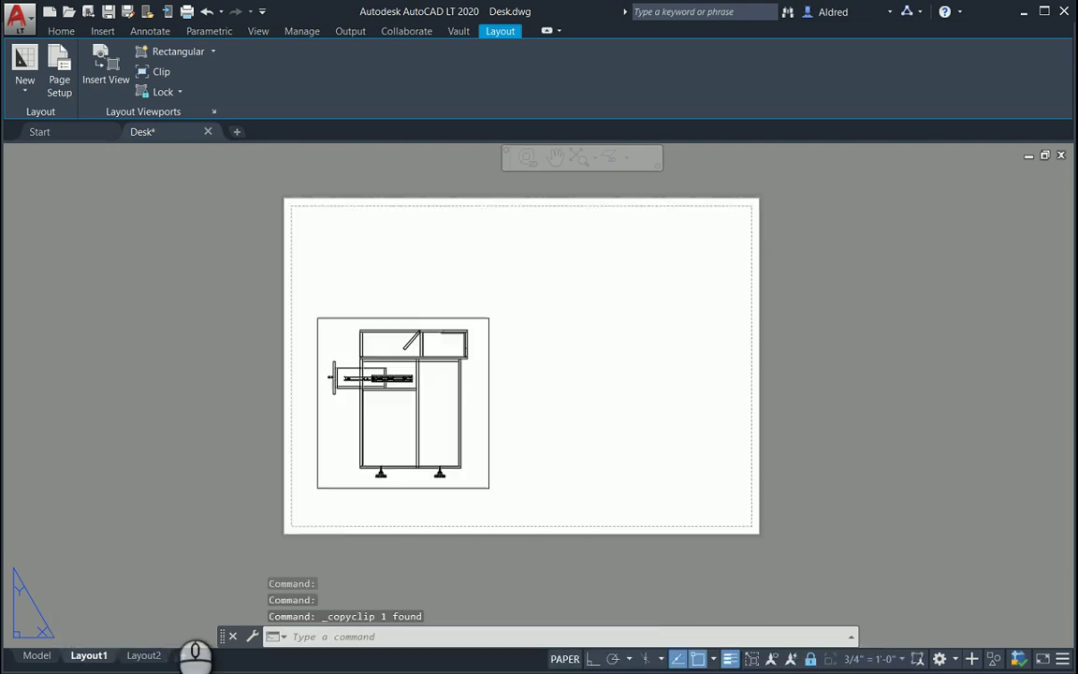
{"action": "key", "text": "ctrl+v"}
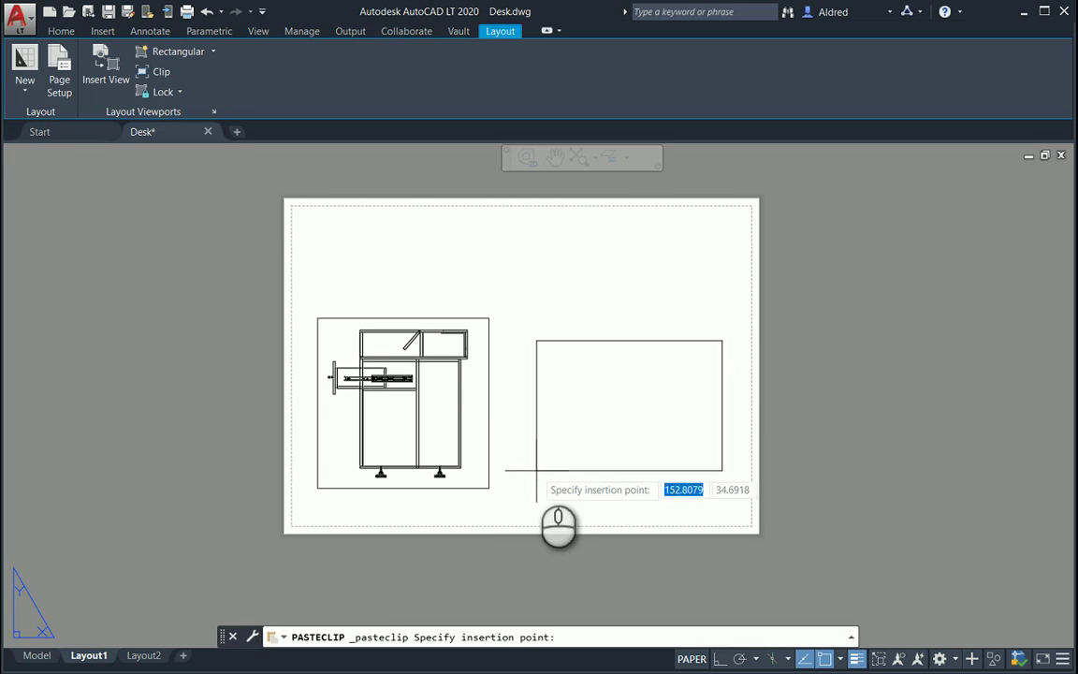
{"action": "left_click", "coordinate": [536, 471]}
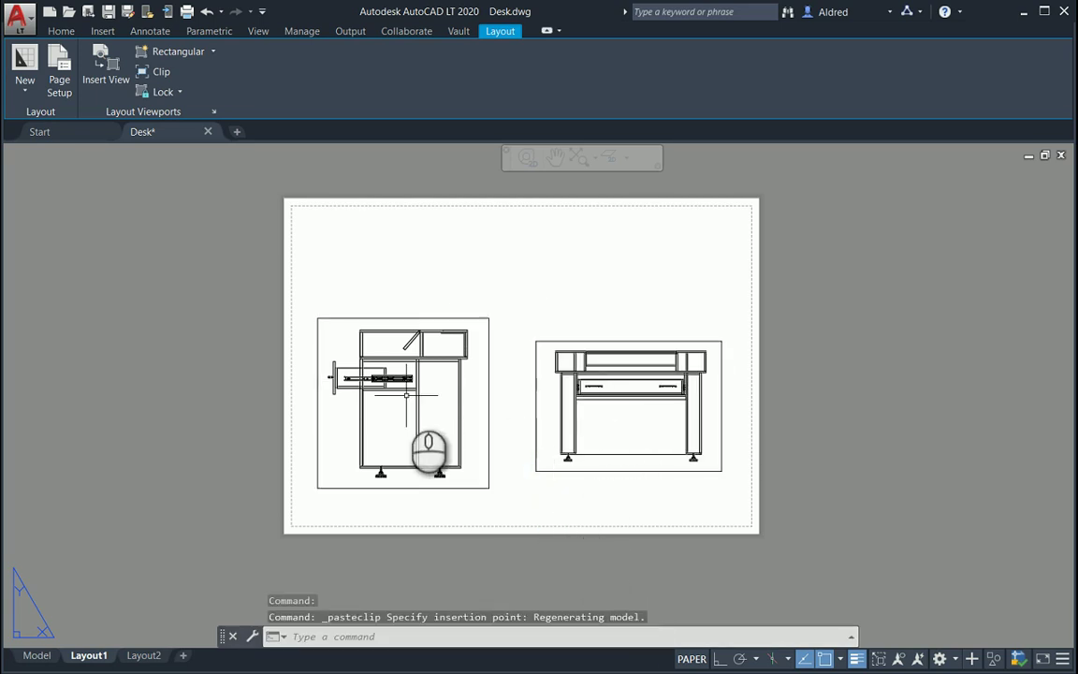
Check the front viewport's scale, then set the side-view viewport to 3/4" = 1'-0"
{"action": "left_click", "coordinate": [659, 494]}
{"action": "left_click", "coordinate": [651, 412]}
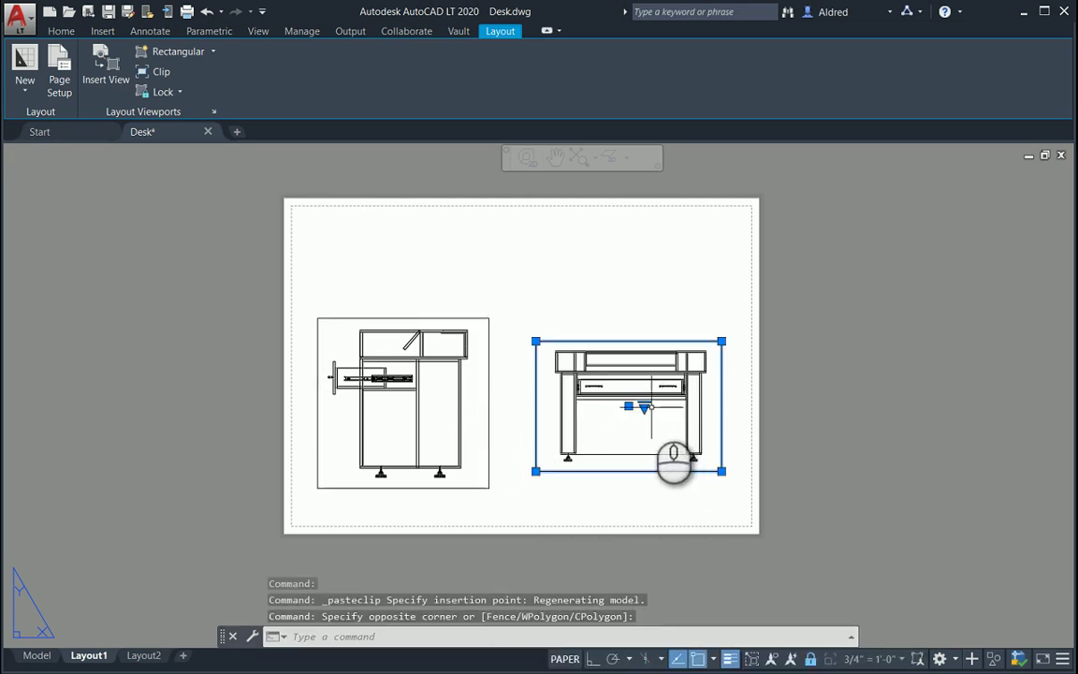
{"action": "left_click", "coordinate": [644, 407]}
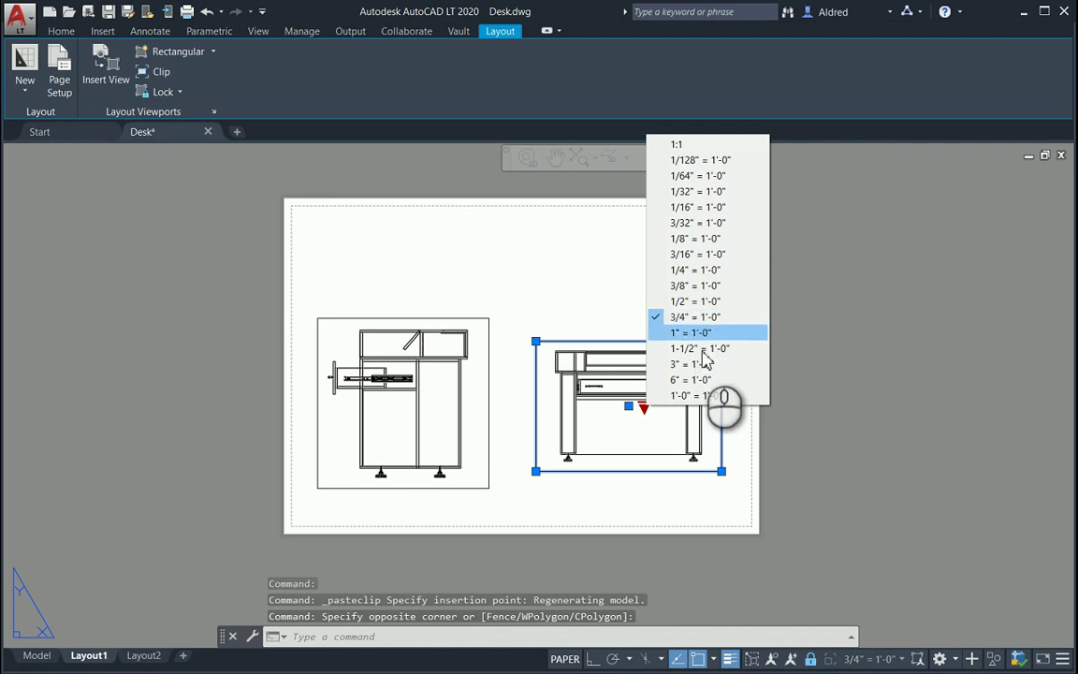
{"action": "key", "text": "Escape"}
{"action": "key", "text": "Escape"}
{"action": "left_click", "coordinate": [484, 493]}
{"action": "left_click", "coordinate": [453, 441]}
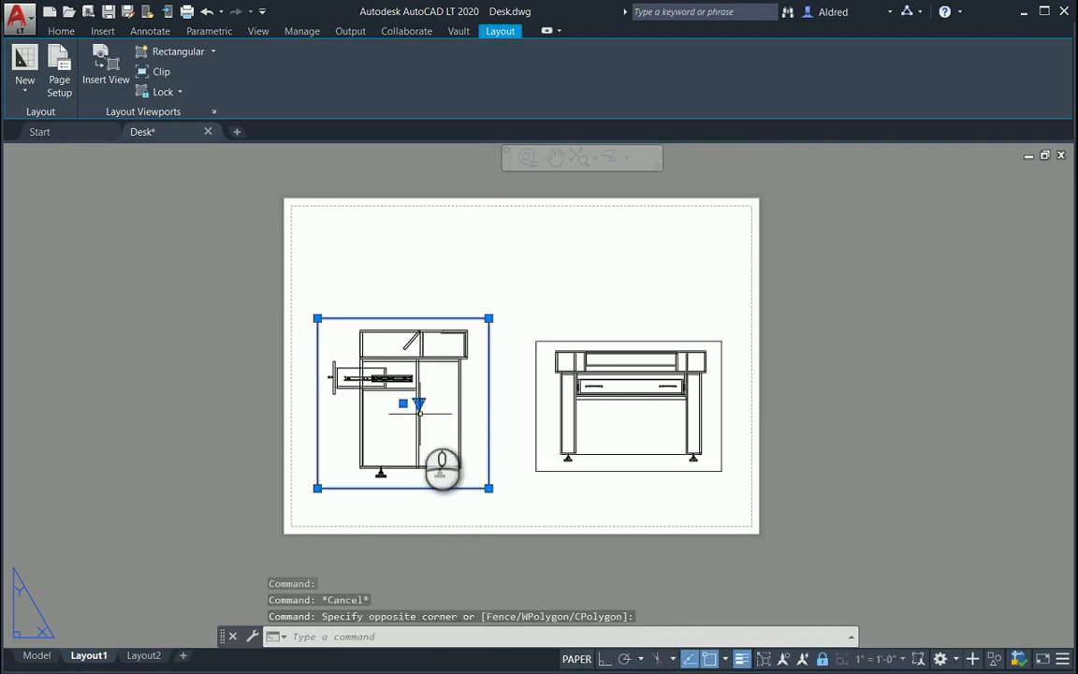
{"action": "left_click", "coordinate": [418, 404]}
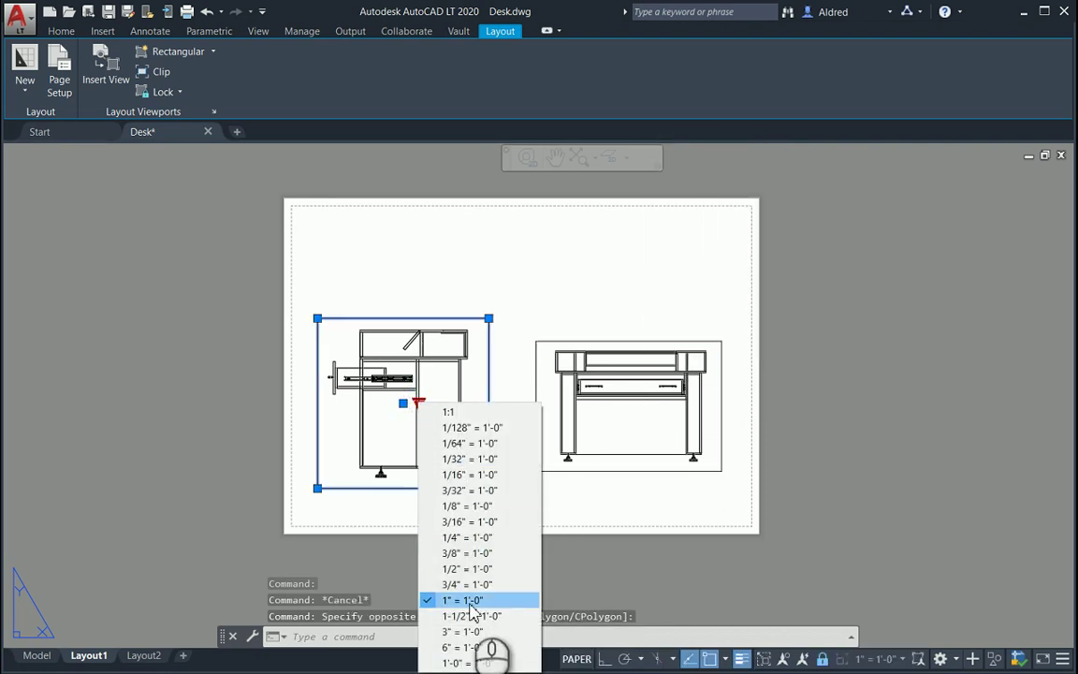
{"action": "left_click", "coordinate": [476, 585]}
{"action": "middle_click_drag", "start_coordinate": [397, 400], "coordinate": [434, 429]}
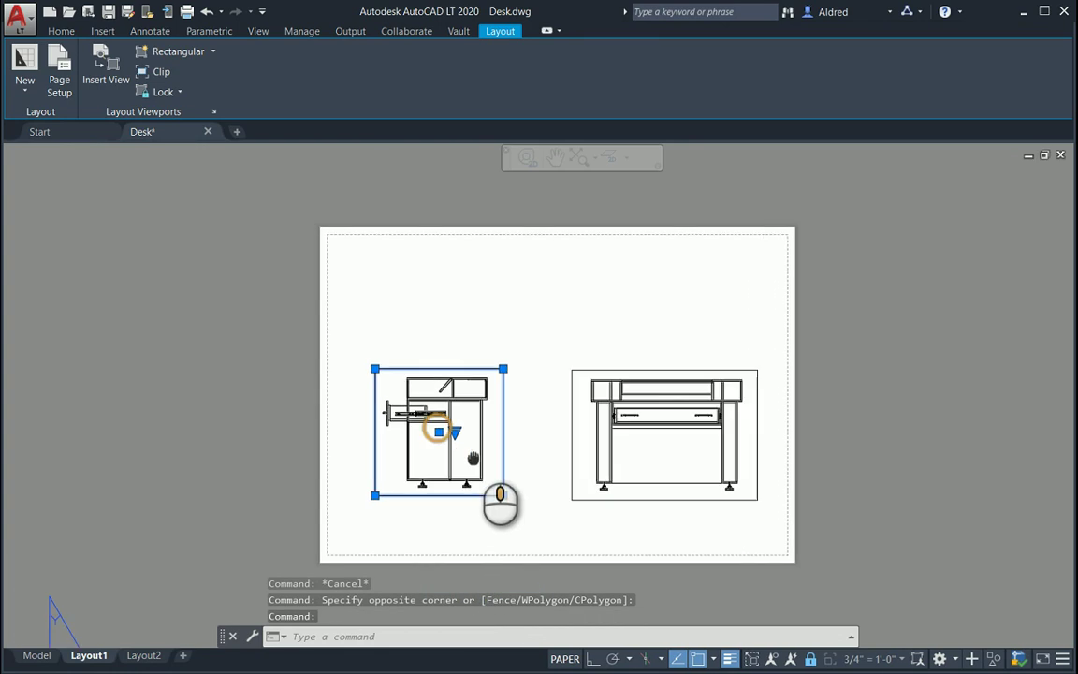
{"action": "key", "text": "Escape"}
{"action": "key", "text": "Escape"}
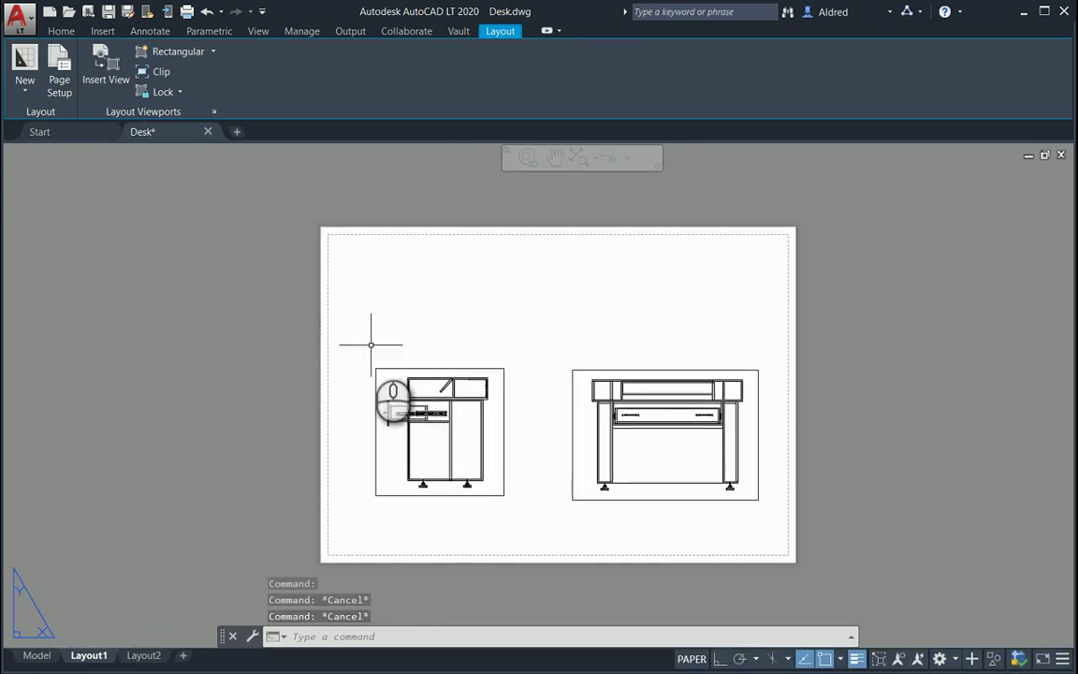
Move the side-view viewport right from its bottom-right corner, bottom level with the front view
{"action": "key", "text": "Return"}
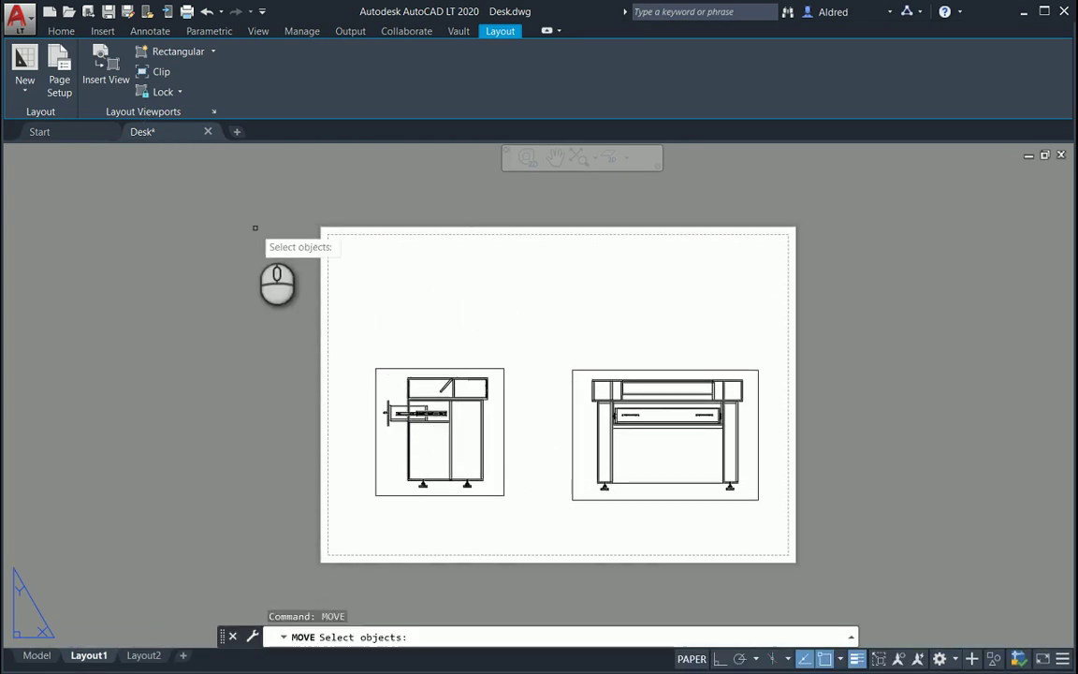
{"action": "left_click", "coordinate": [493, 501]}
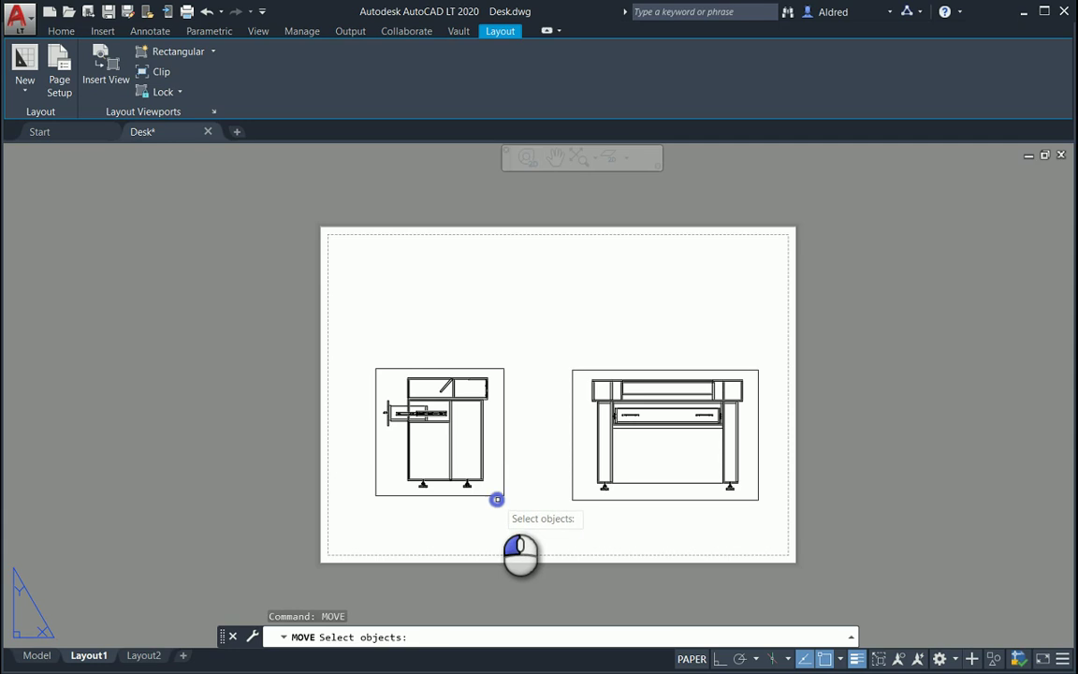
{"action": "left_click", "coordinate": [486, 476]}
{"action": "right_click", "coordinate": [487, 475]}
{"action": "left_click", "coordinate": [503, 495]}
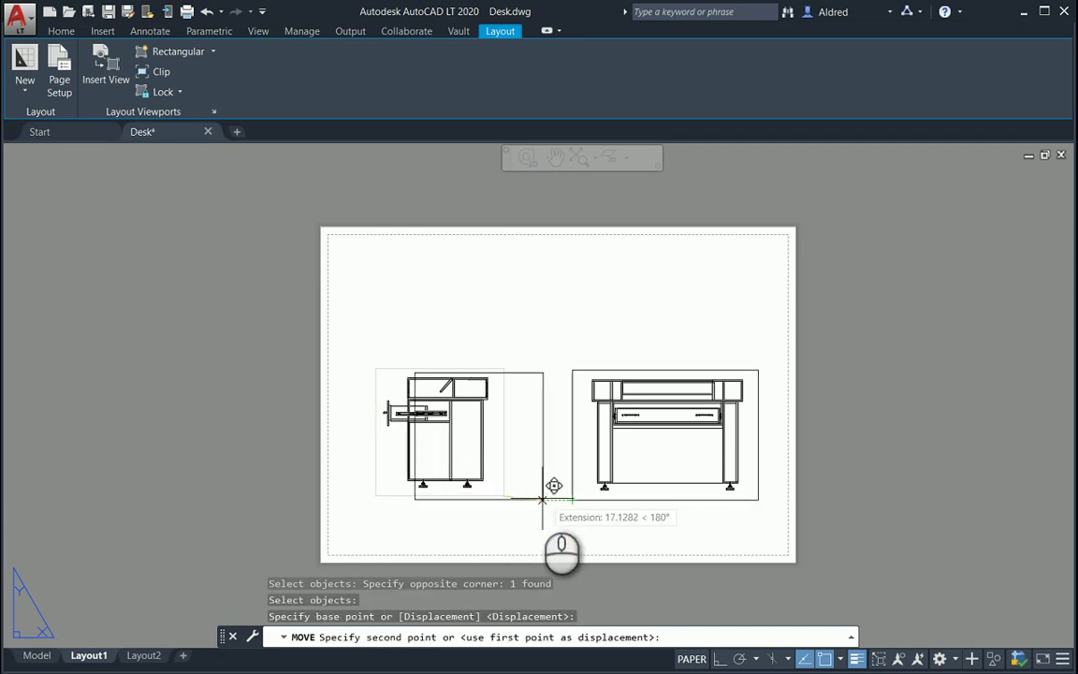
{"action": "left_click", "coordinate": [527, 500]}
{"action": "key", "text": "Escape"}
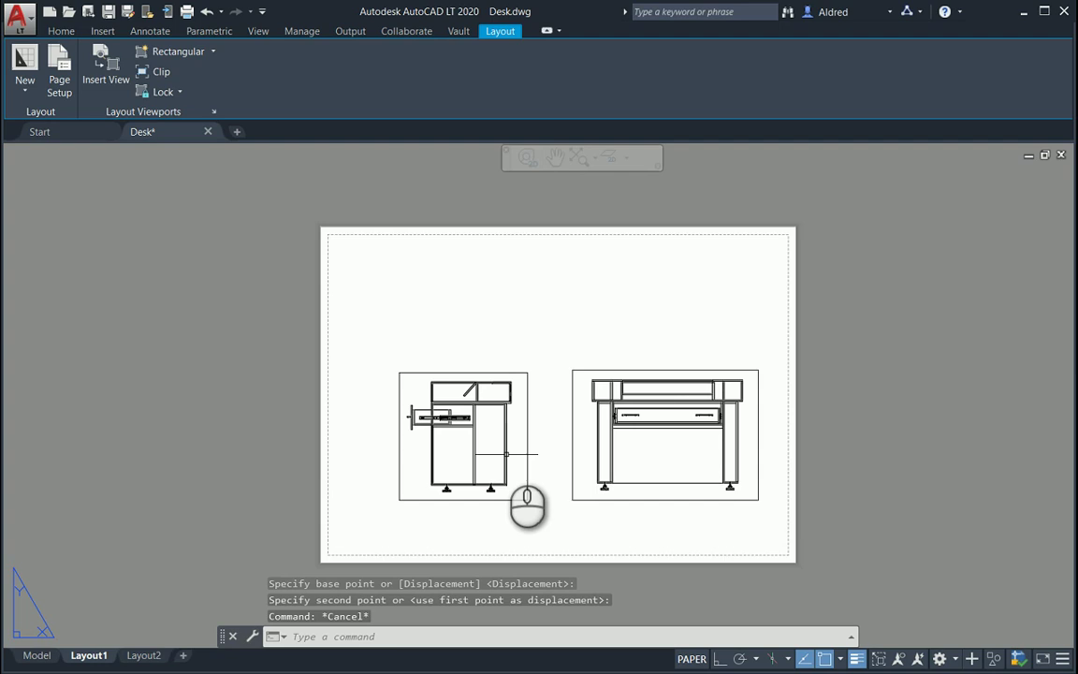